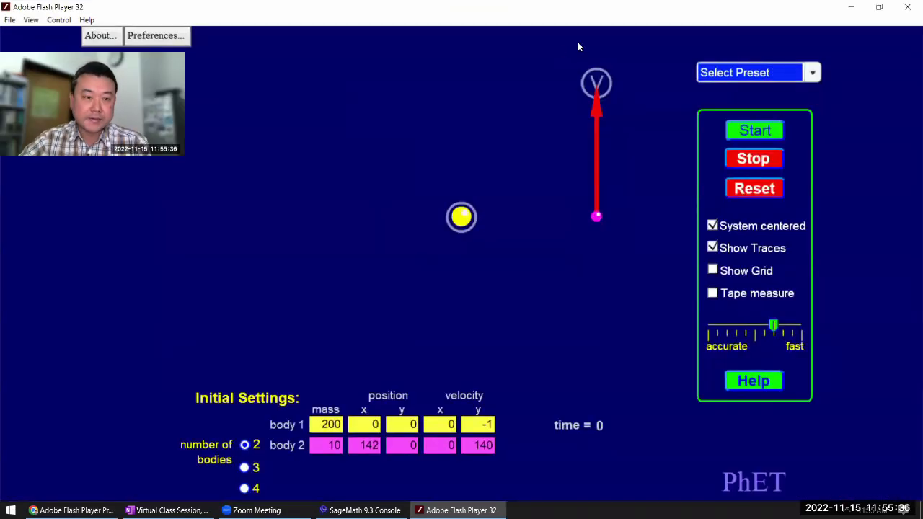
Run the two-body simulation (masses 200 and 10) so the planet traces a near-circular orbit.
{"action": "left_click", "coordinate": [762, 131]}
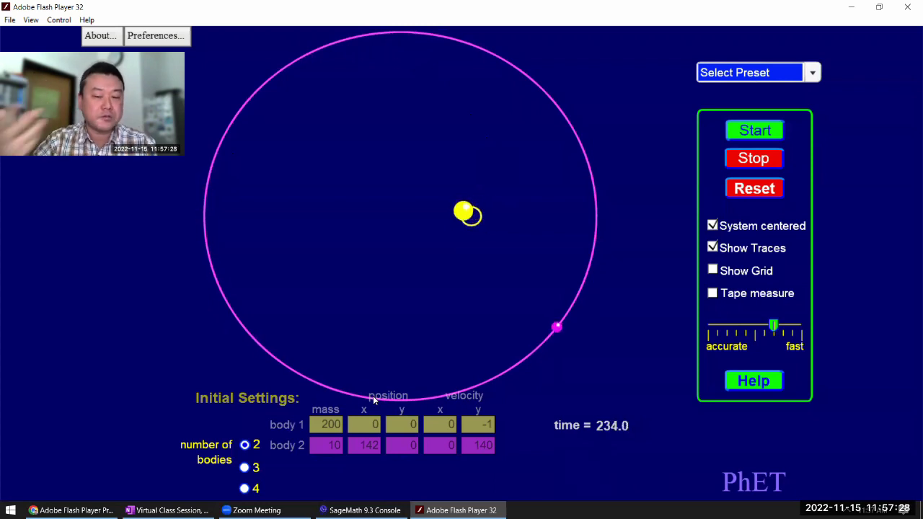
Load the Sun, planet, moon preset and run it.
{"action": "left_click", "coordinate": [811, 72]}
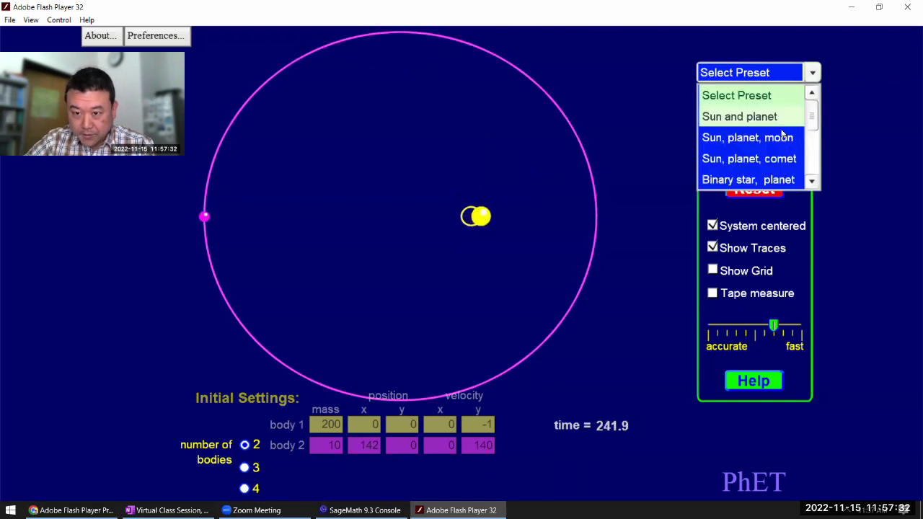
{"action": "left_click", "coordinate": [758, 137]}
{"action": "left_click", "coordinate": [757, 131]}
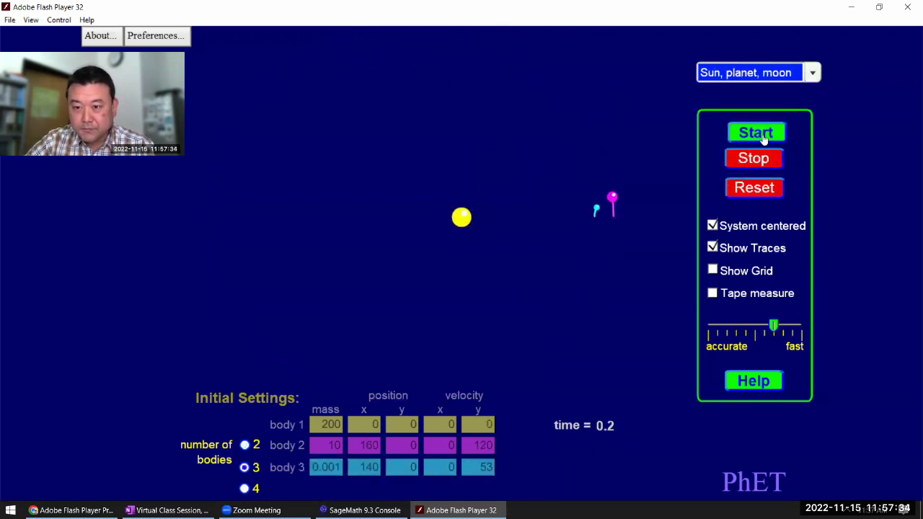
Switch to the Sun, planet, comet preset and run it.
{"action": "left_click", "coordinate": [811, 73]}
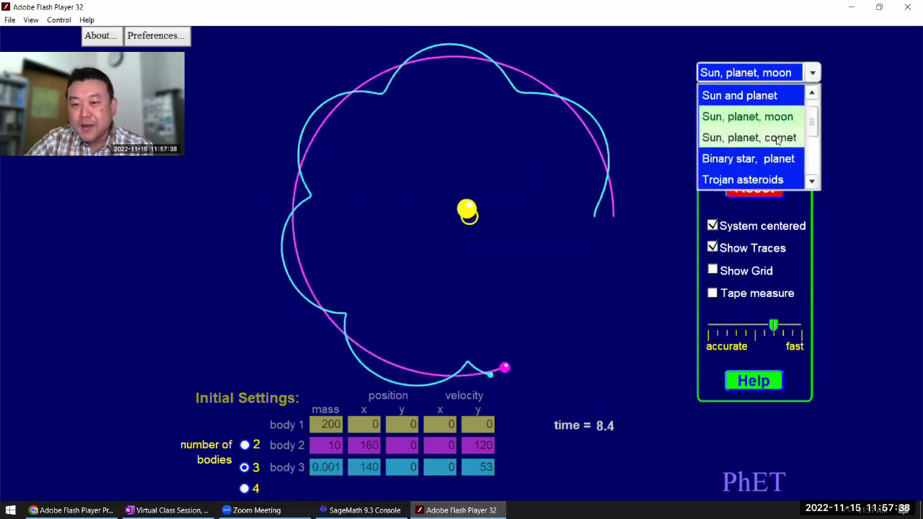
{"action": "left_click", "coordinate": [775, 137]}
{"action": "left_click", "coordinate": [765, 133]}
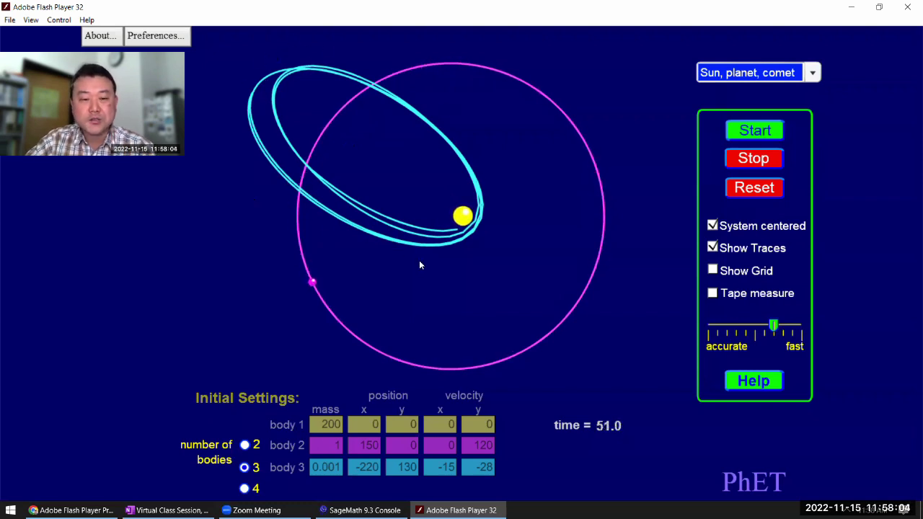
Reset and rerun the comet preset, then scroll the preset list down toward Ellipses.
{"action": "left_click", "coordinate": [740, 189]}
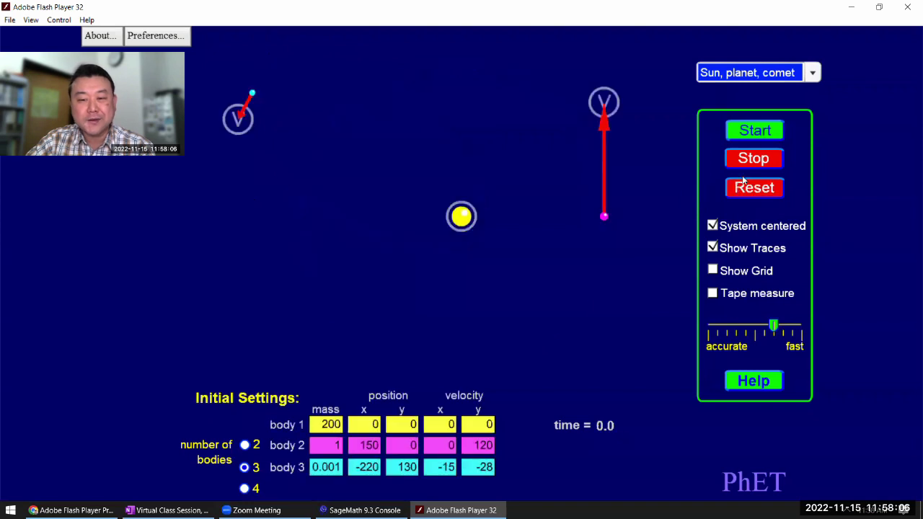
{"action": "left_click", "coordinate": [746, 133]}
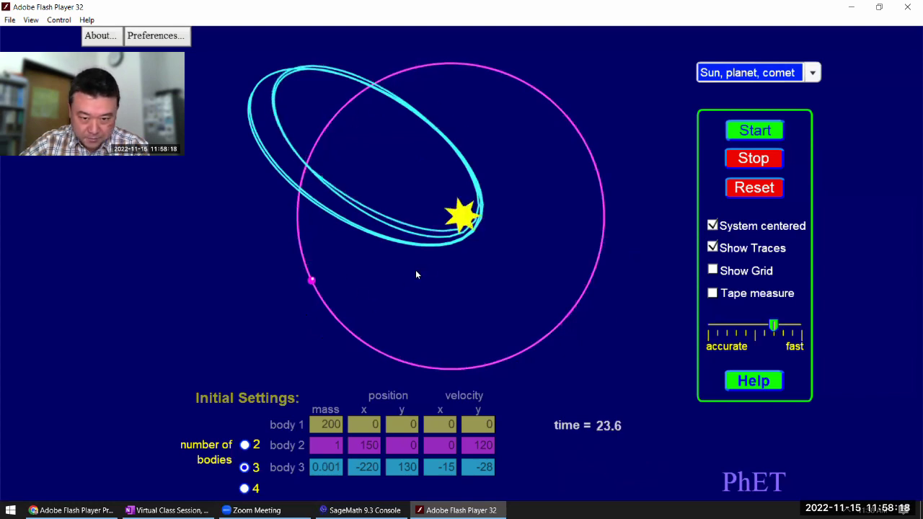
{"action": "mouse_move", "coordinate": [465, 214]}
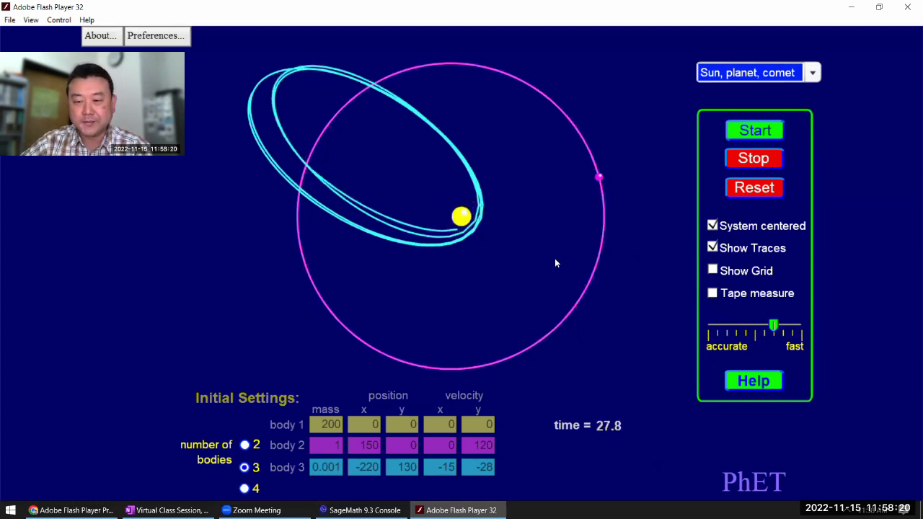
{"action": "left_click", "coordinate": [812, 72]}
{"action": "scroll", "coordinate": [777, 143], "scroll_direction": "down", "scroll_amount": 5}
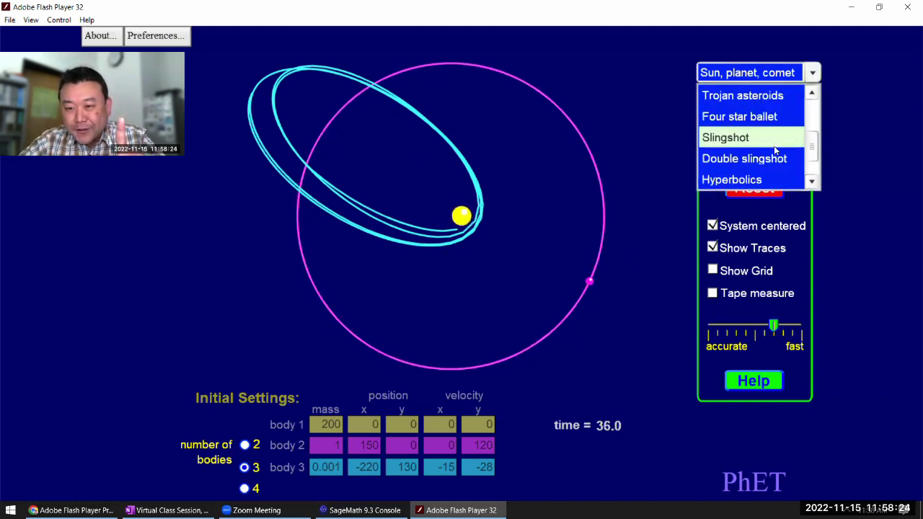
Load the Ellipses preset and run it in bursts, finally pausing at time 36.9.
{"action": "left_click", "coordinate": [771, 158]}
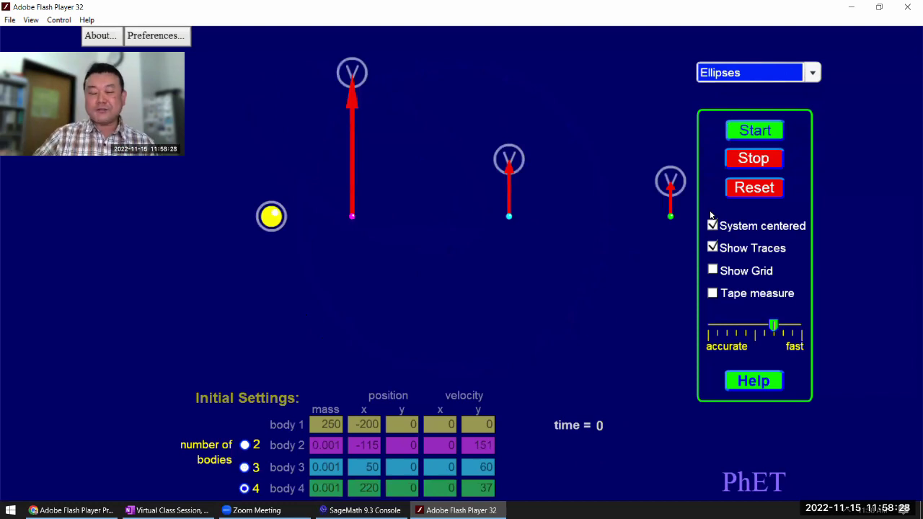
{"action": "left_click", "coordinate": [760, 129]}
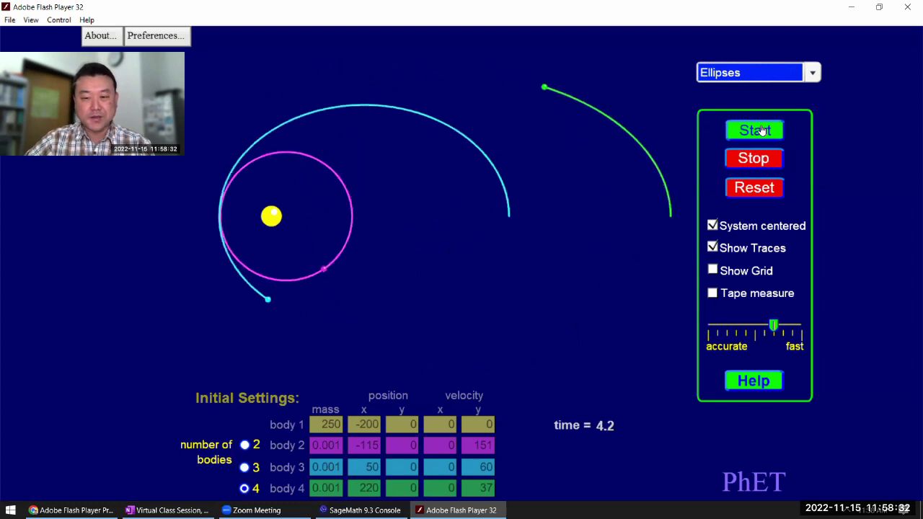
{"action": "left_click", "coordinate": [752, 159]}
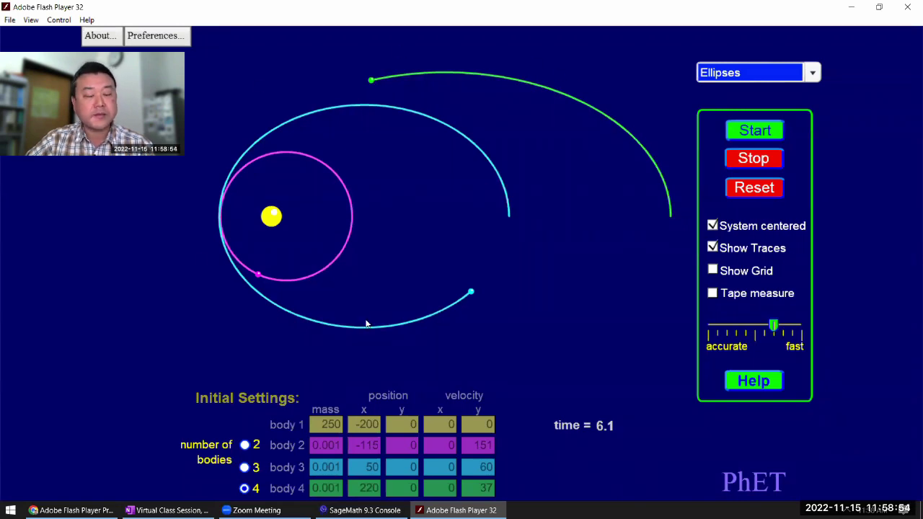
{"action": "left_click", "coordinate": [735, 131]}
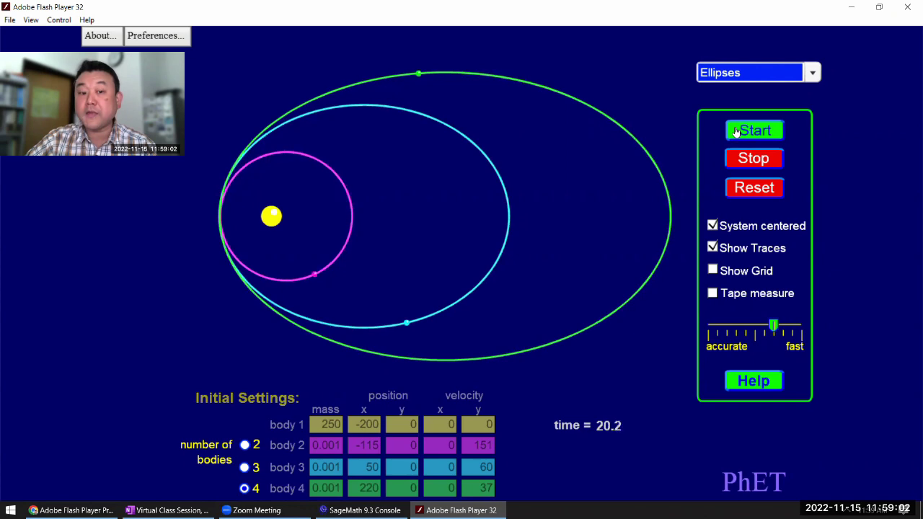
{"action": "left_click", "coordinate": [746, 163]}
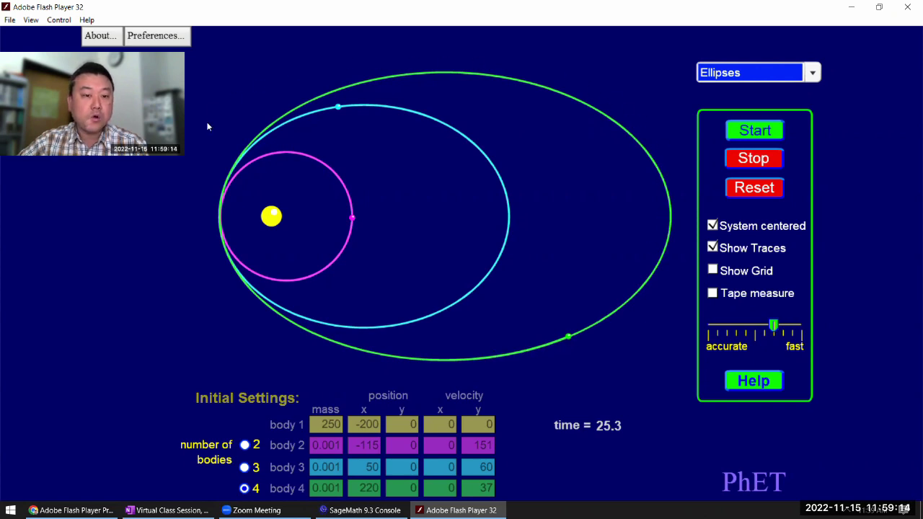
{"action": "left_click", "coordinate": [754, 131]}
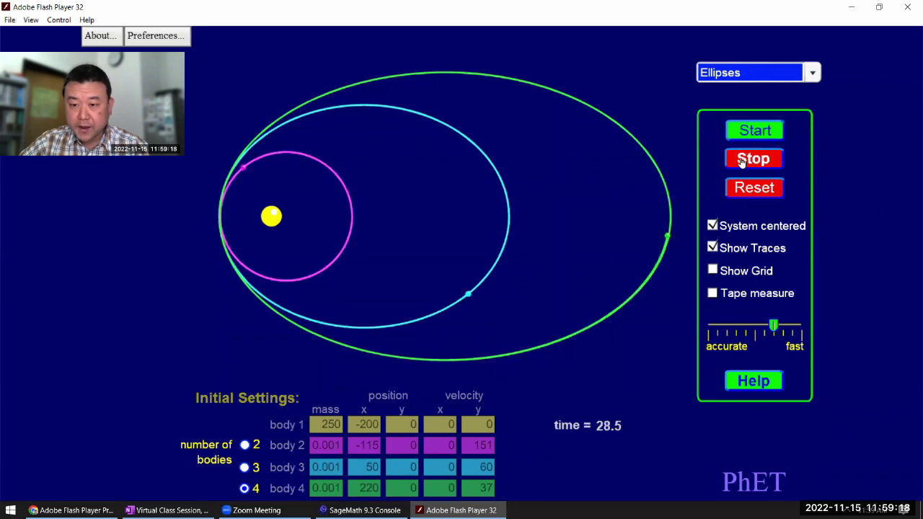
{"action": "left_click", "coordinate": [754, 158]}
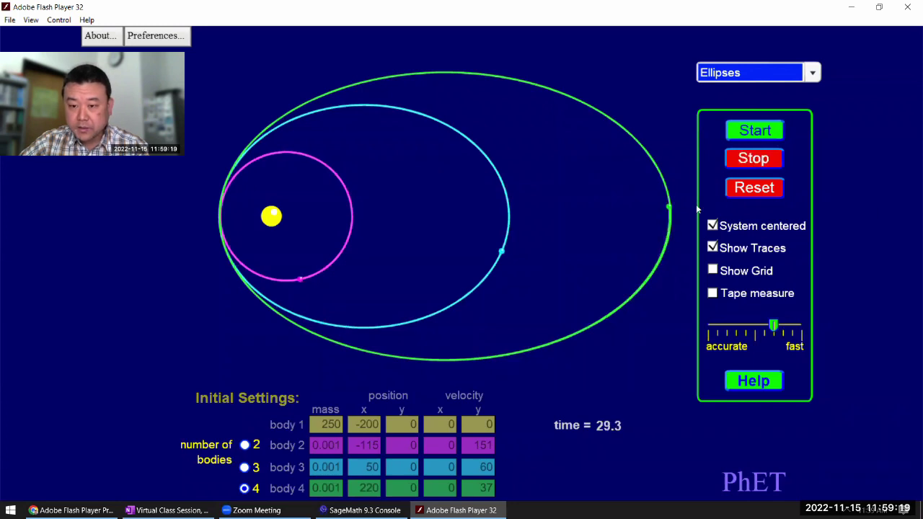
{"action": "left_click", "coordinate": [754, 131]}
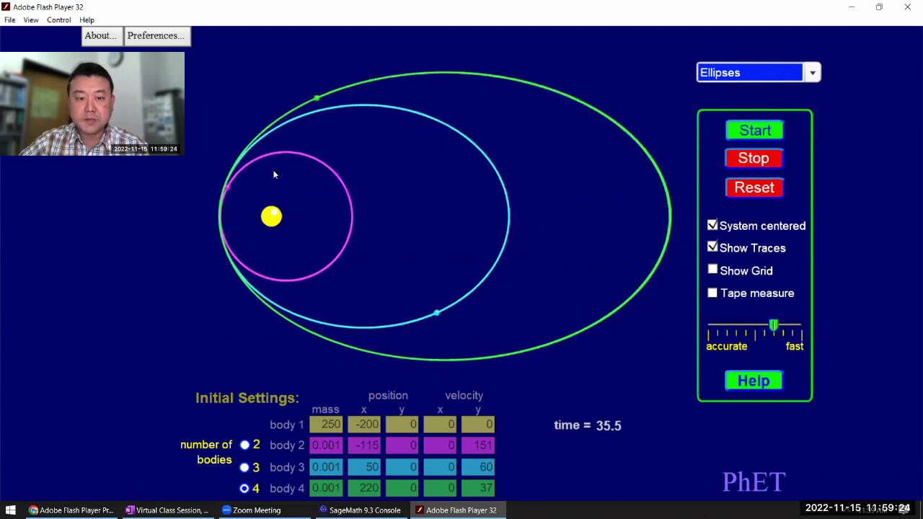
{"action": "left_click", "coordinate": [758, 158]}
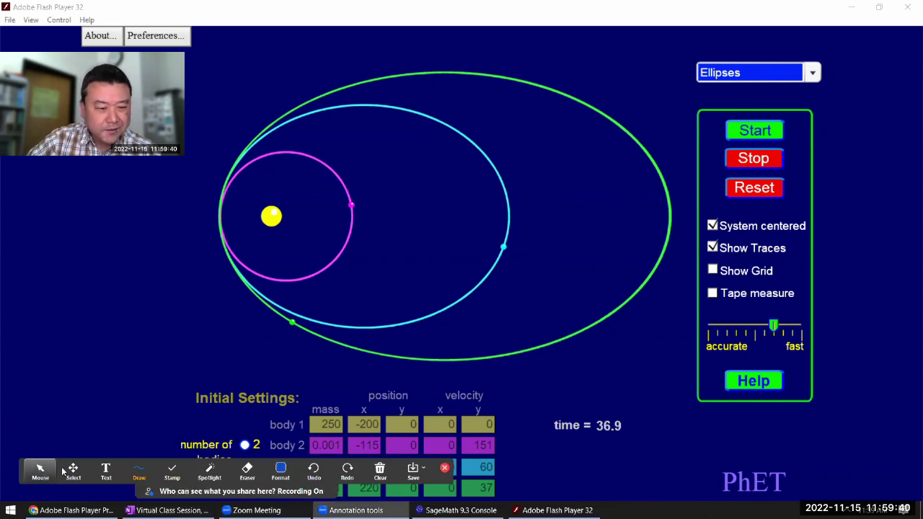
Advance to time 44.0 and draw a yellow line from the sun to the outer orbit.
{"action": "left_click", "coordinate": [765, 134]}
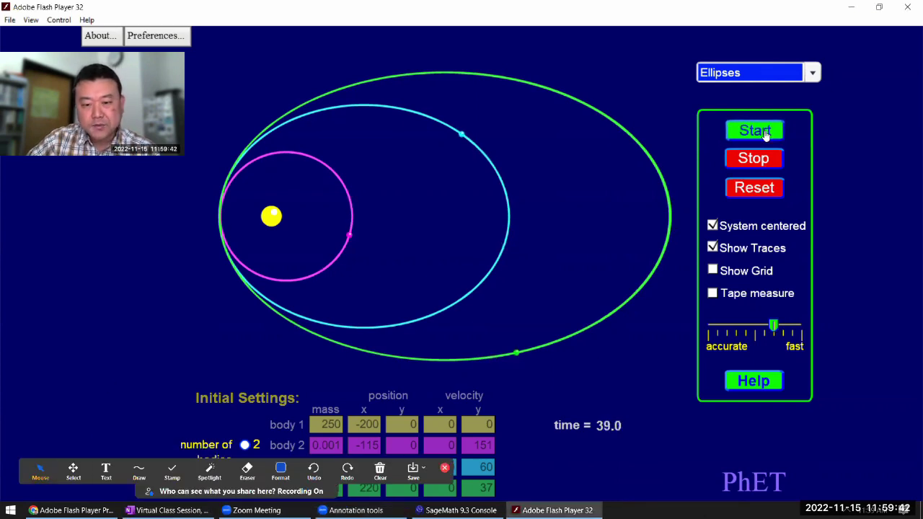
{"action": "left_click", "coordinate": [767, 136]}
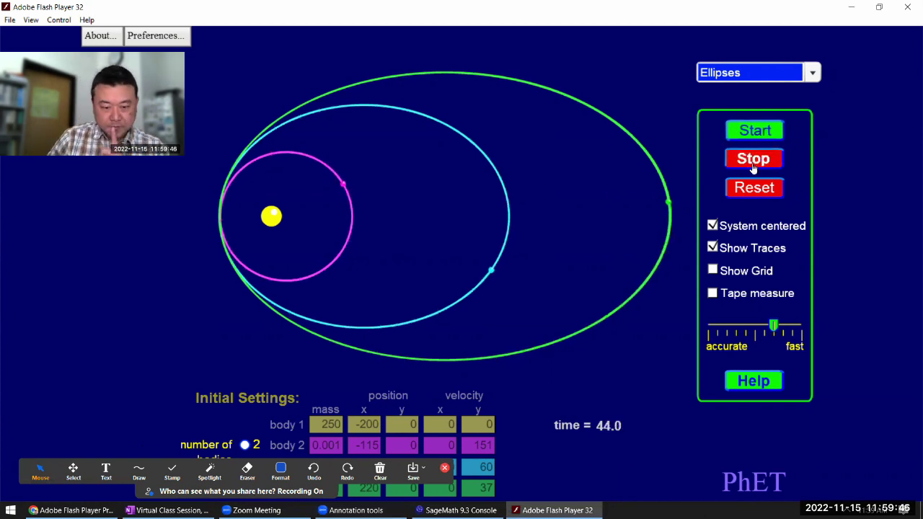
{"action": "left_click", "coordinate": [280, 470]}
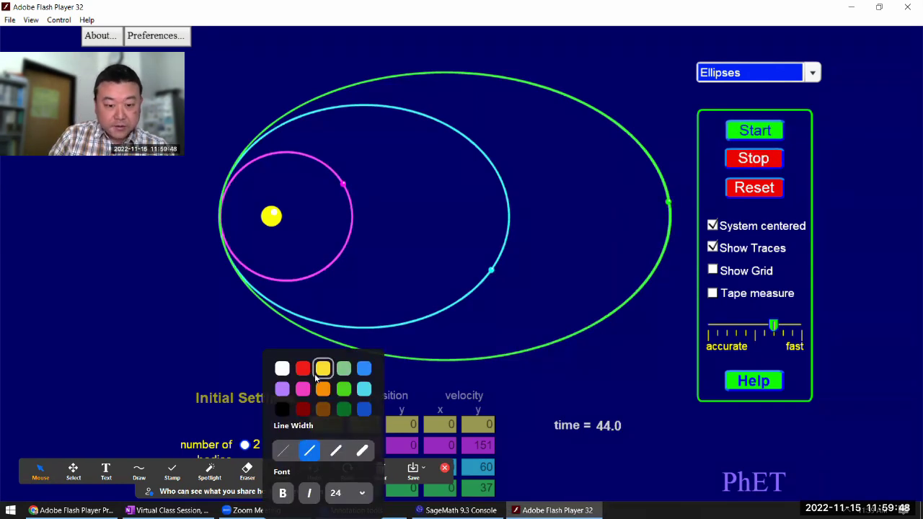
{"action": "left_click", "coordinate": [139, 469]}
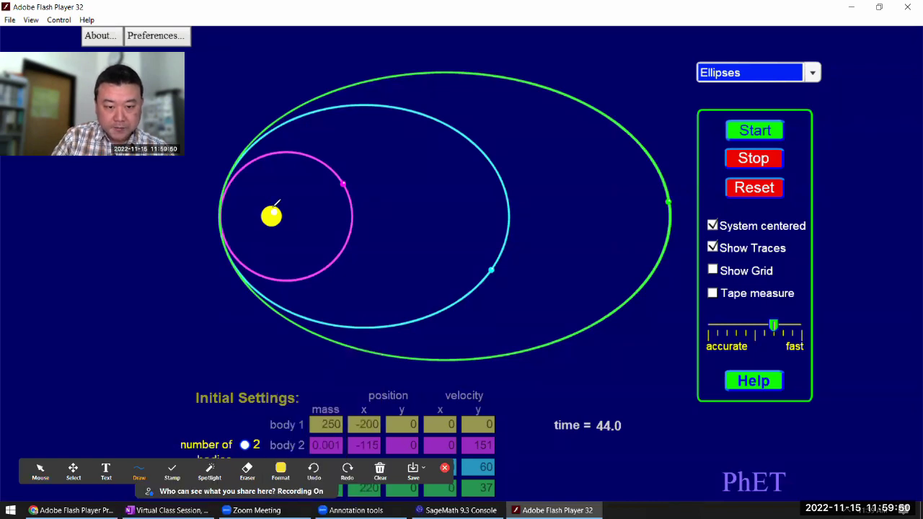
{"action": "mouse_move", "coordinate": [274, 215]}
{"action": "left_mouse_down"}
{"action": "mouse_move", "coordinate": [420, 223]}
{"action": "mouse_move", "coordinate": [668, 202]}
{"action": "left_mouse_up"}
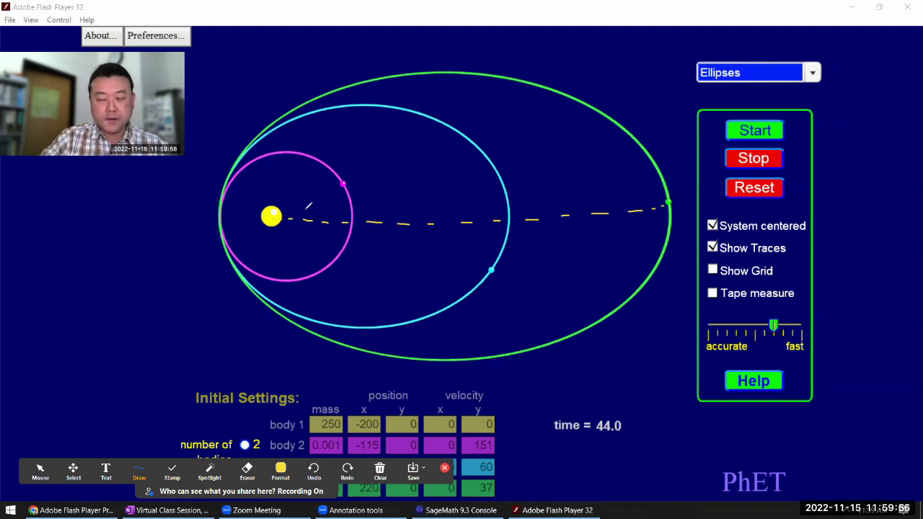
{"action": "left_click", "coordinate": [40, 470]}
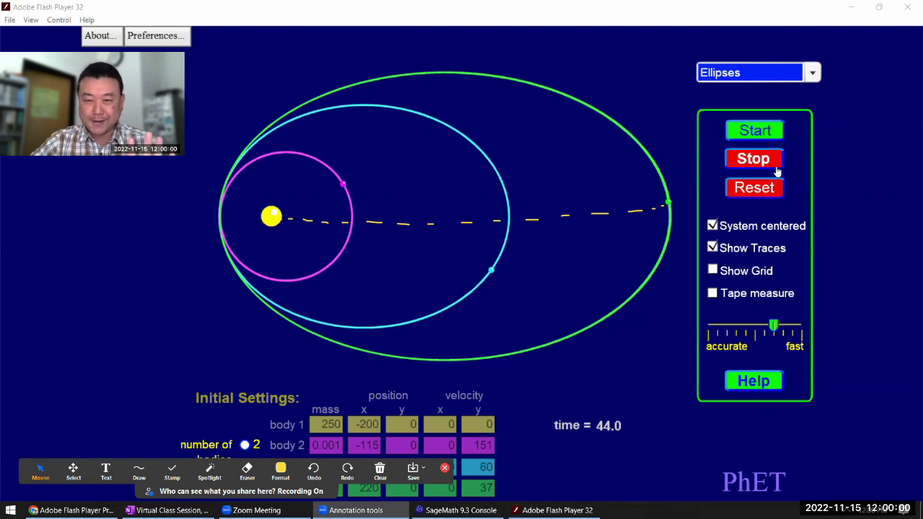
Advance to time 44.6 and add two more yellow strokes from the sun along the long axis.
{"action": "left_click", "coordinate": [768, 134]}
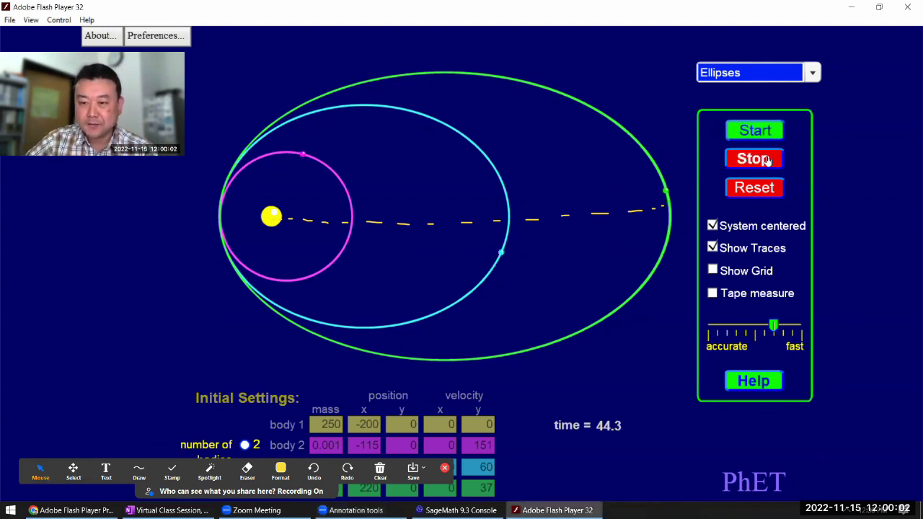
{"action": "left_click", "coordinate": [766, 160]}
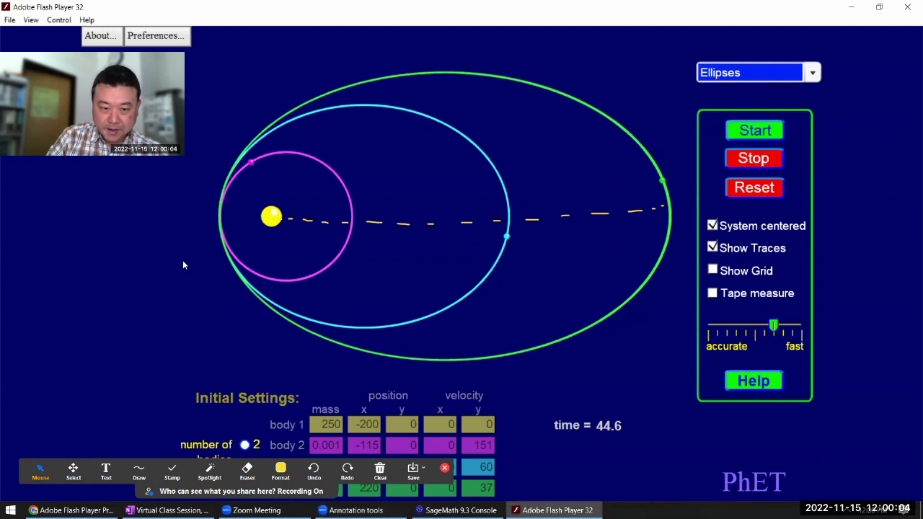
{"action": "left_click", "coordinate": [133, 470]}
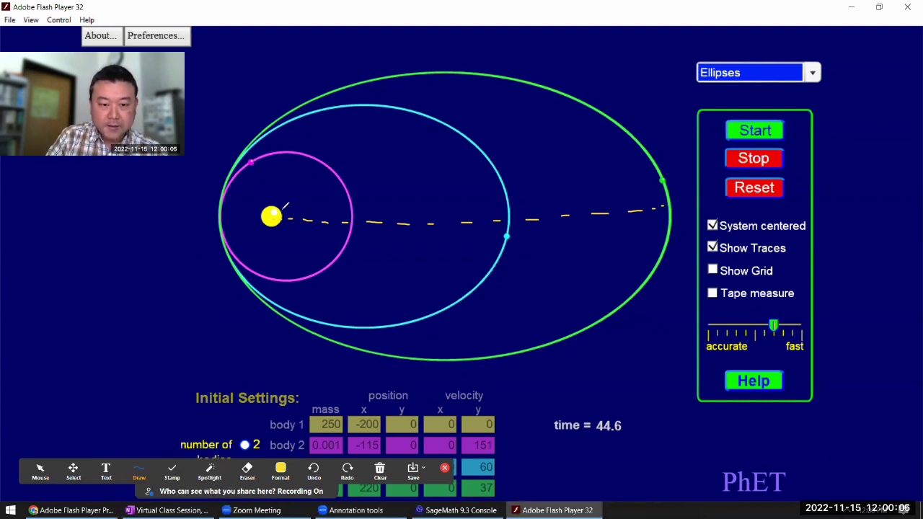
{"action": "left_click_drag", "start_coordinate": [285, 214], "coordinate": [661, 181]}
{"action": "mouse_move", "coordinate": [310, 208]}
{"action": "left_mouse_down"}
{"action": "mouse_move", "coordinate": [475, 217]}
{"action": "mouse_move", "coordinate": [476, 208]}
{"action": "mouse_move", "coordinate": [539, 194]}
{"action": "mouse_move", "coordinate": [588, 203]}
{"action": "mouse_move", "coordinate": [583, 193]}
{"action": "mouse_move", "coordinate": [670, 194]}
{"action": "left_mouse_up"}
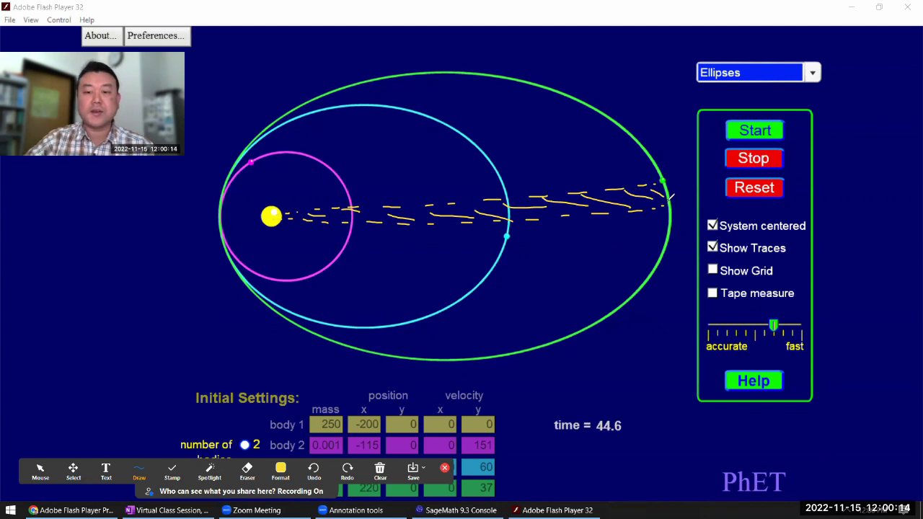
{"action": "left_click", "coordinate": [40, 470]}
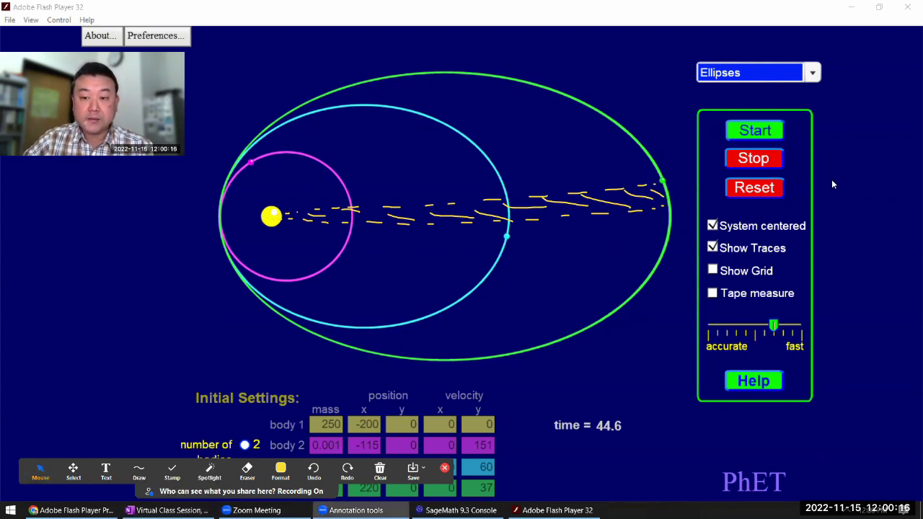
Advance the run and draw a line from the sun to the green planet, reaching time 51.4.
{"action": "left_click", "coordinate": [777, 137]}
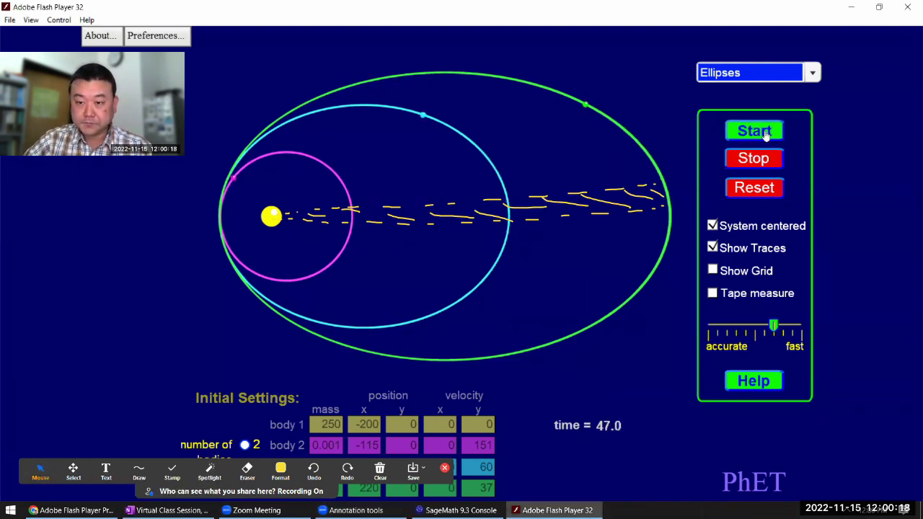
{"action": "left_click", "coordinate": [762, 157]}
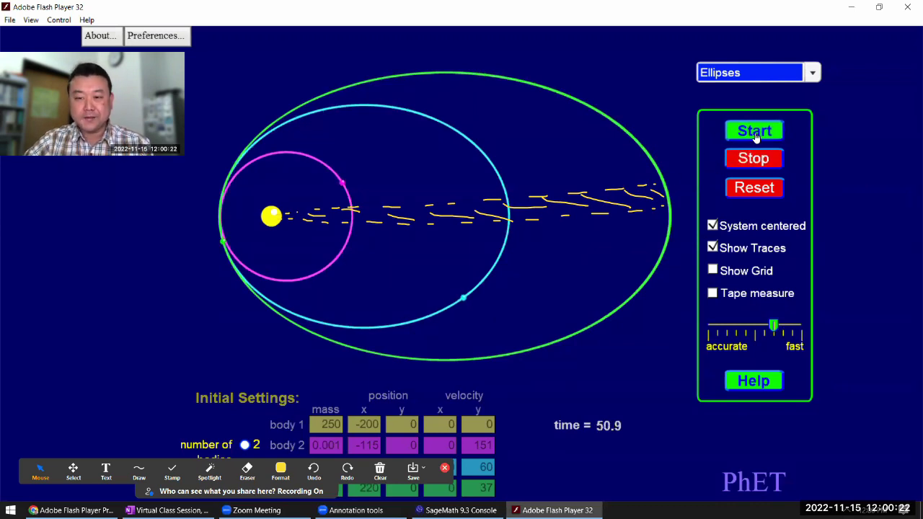
{"action": "left_click", "coordinate": [139, 470]}
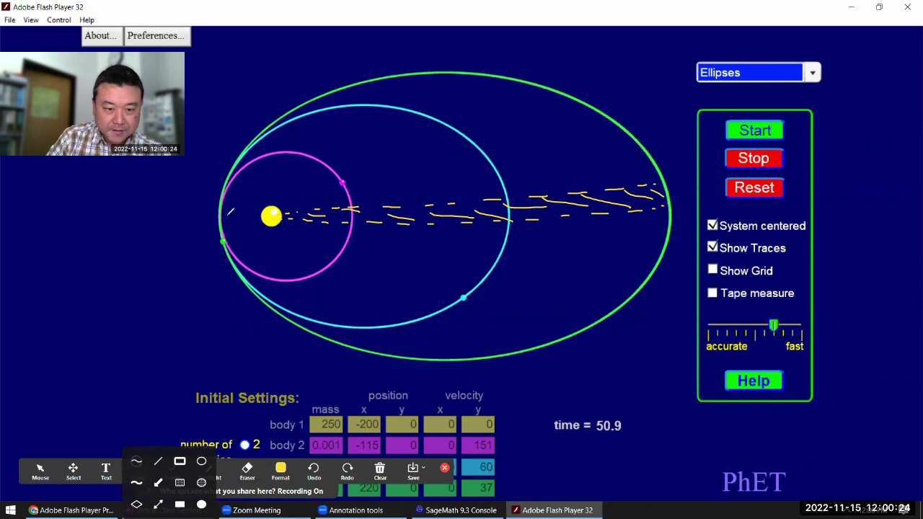
{"action": "left_click", "coordinate": [137, 461]}
{"action": "left_click_drag", "start_coordinate": [258, 224], "coordinate": [224, 242]}
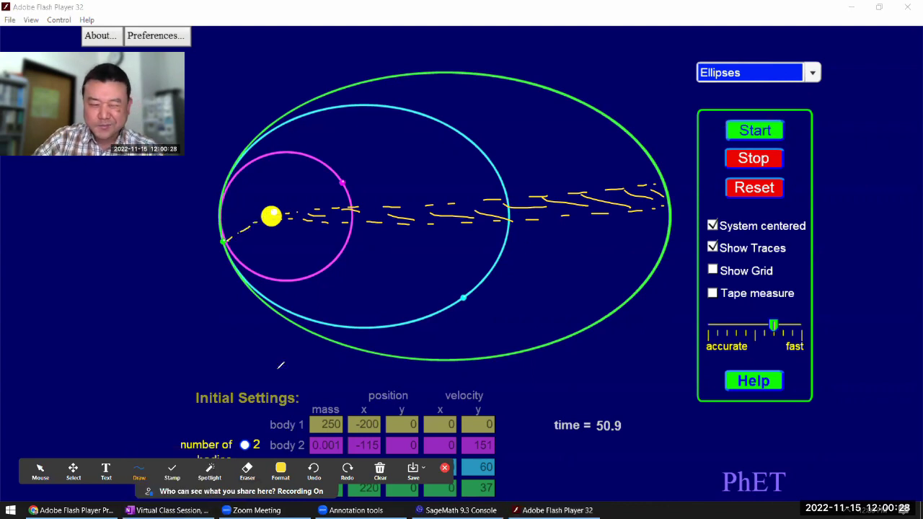
{"action": "left_click", "coordinate": [40, 470]}
{"action": "left_click", "coordinate": [755, 131]}
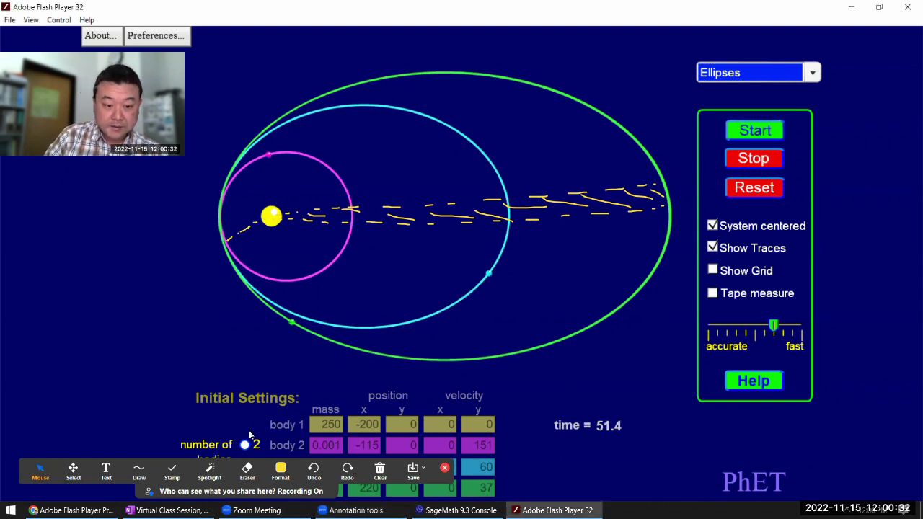
Draw a second radius line to the green planet, hatch and circle the swept area, and outline the axis region.
{"action": "left_click", "coordinate": [139, 470]}
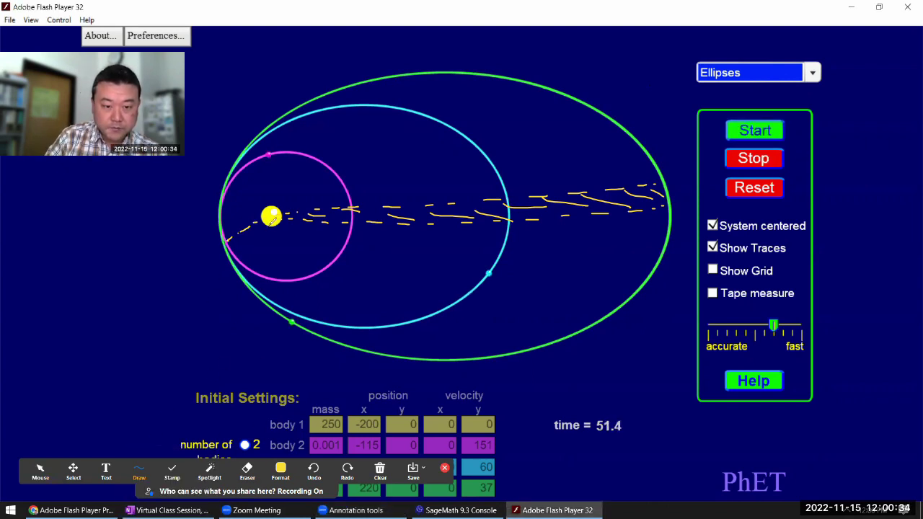
{"action": "left_click_drag", "start_coordinate": [275, 244], "coordinate": [293, 317]}
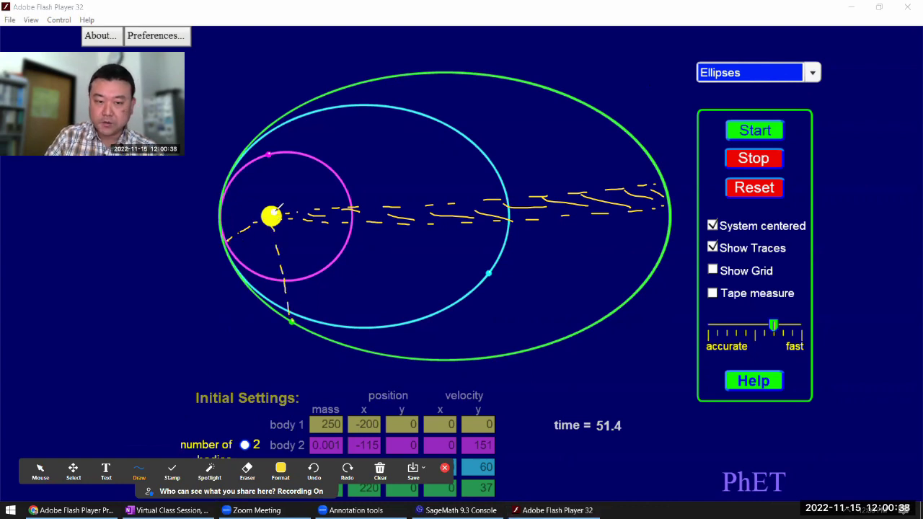
{"action": "mouse_move", "coordinate": [261, 221]}
{"action": "left_mouse_down"}
{"action": "mouse_move", "coordinate": [279, 253]}
{"action": "mouse_move", "coordinate": [263, 245]}
{"action": "mouse_move", "coordinate": [282, 265]}
{"action": "left_mouse_up"}
{"action": "mouse_move", "coordinate": [247, 235]}
{"action": "left_mouse_down"}
{"action": "mouse_move", "coordinate": [284, 290]}
{"action": "mouse_move", "coordinate": [274, 295]}
{"action": "mouse_move", "coordinate": [285, 310]}
{"action": "left_mouse_up"}
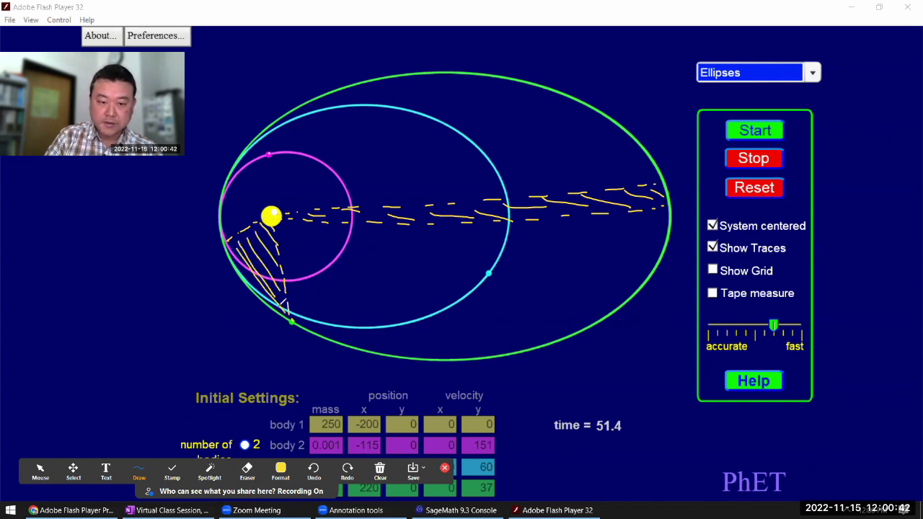
{"action": "mouse_move", "coordinate": [264, 206]}
{"action": "left_mouse_down"}
{"action": "mouse_move", "coordinate": [215, 282]}
{"action": "mouse_move", "coordinate": [282, 225]}
{"action": "left_mouse_up"}
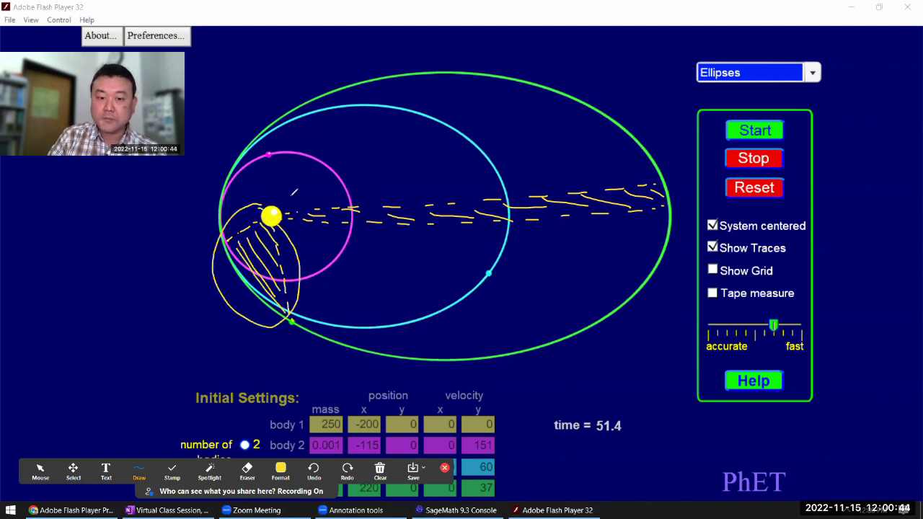
{"action": "mouse_move", "coordinate": [293, 192]}
{"action": "left_mouse_down"}
{"action": "mouse_move", "coordinate": [281, 219]}
{"action": "mouse_move", "coordinate": [369, 245]}
{"action": "mouse_move", "coordinate": [560, 249]}
{"action": "mouse_move", "coordinate": [643, 226]}
{"action": "mouse_move", "coordinate": [664, 201]}
{"action": "mouse_move", "coordinate": [643, 171]}
{"action": "mouse_move", "coordinate": [591, 168]}
{"action": "mouse_move", "coordinate": [396, 176]}
{"action": "mouse_move", "coordinate": [282, 196]}
{"action": "left_mouse_up"}
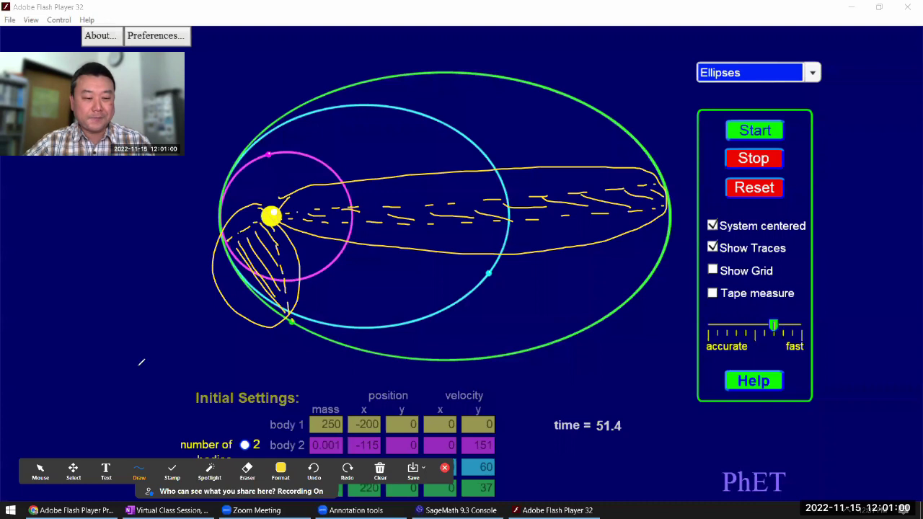
Clear all annotation drawings from the screen.
{"action": "left_click", "coordinate": [40, 470]}
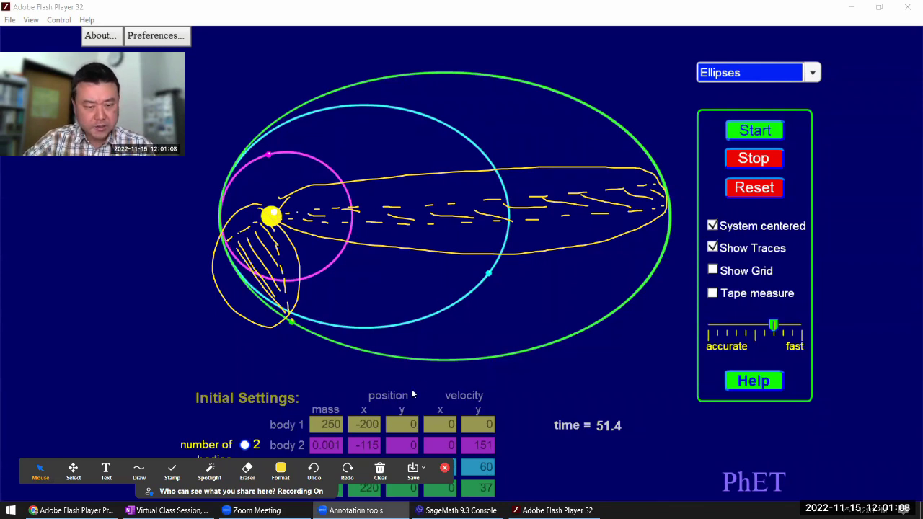
{"action": "left_click", "coordinate": [378, 471]}
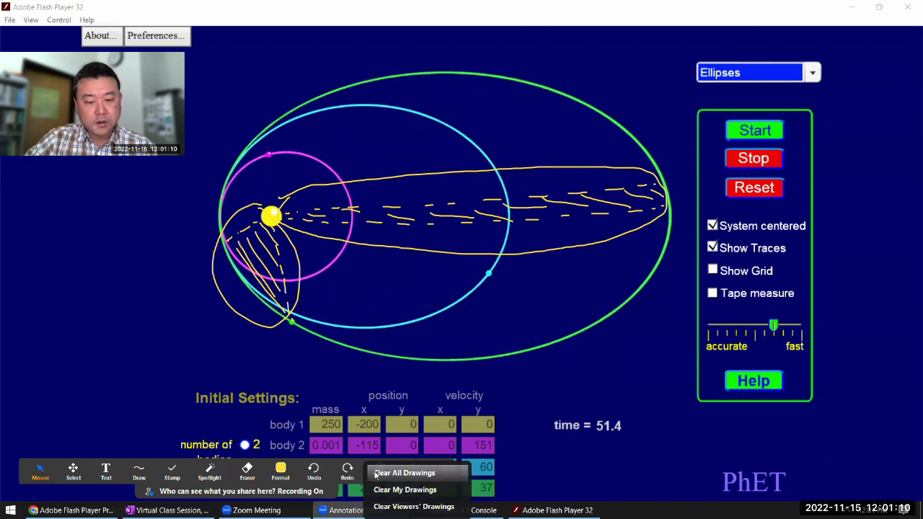
{"action": "left_click", "coordinate": [405, 473]}
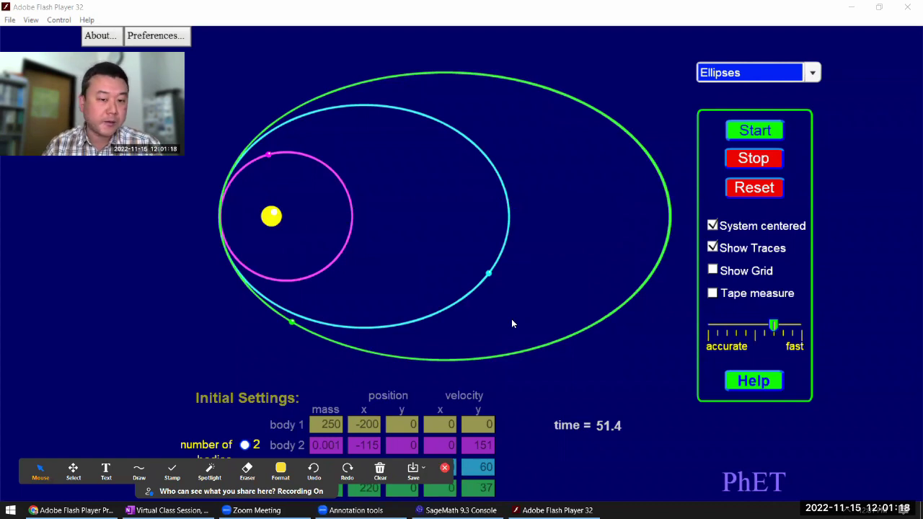
Run the simulation in short bursts, pausing at time 67.3.
{"action": "left_click", "coordinate": [756, 134]}
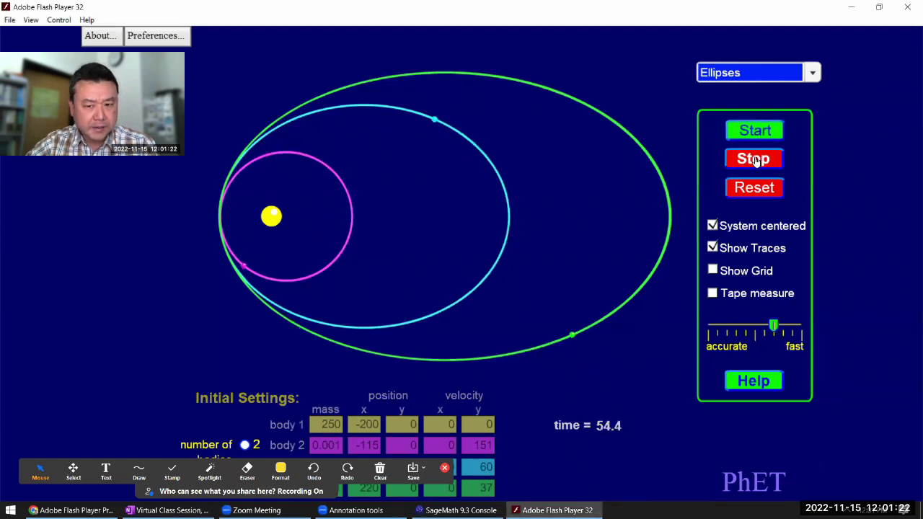
{"action": "left_click", "coordinate": [756, 160]}
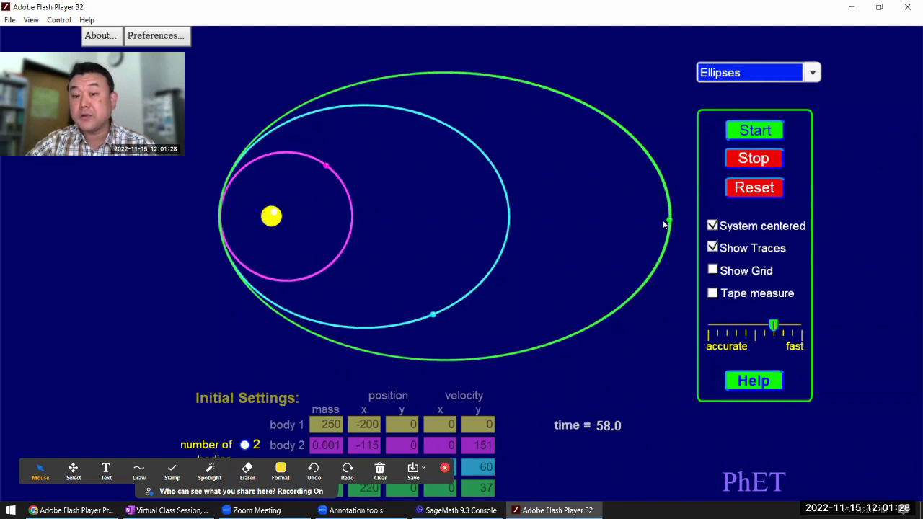
{"action": "left_click", "coordinate": [754, 130]}
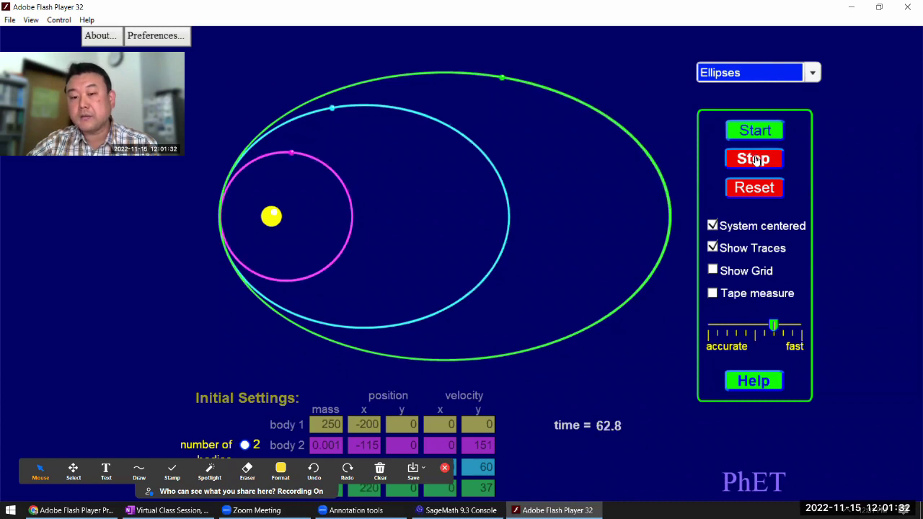
{"action": "left_click", "coordinate": [754, 159]}
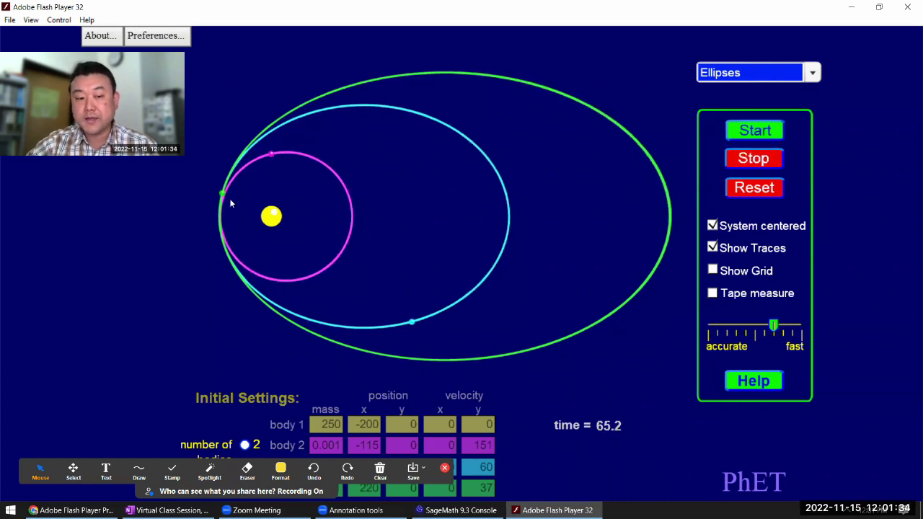
{"action": "left_click", "coordinate": [750, 132]}
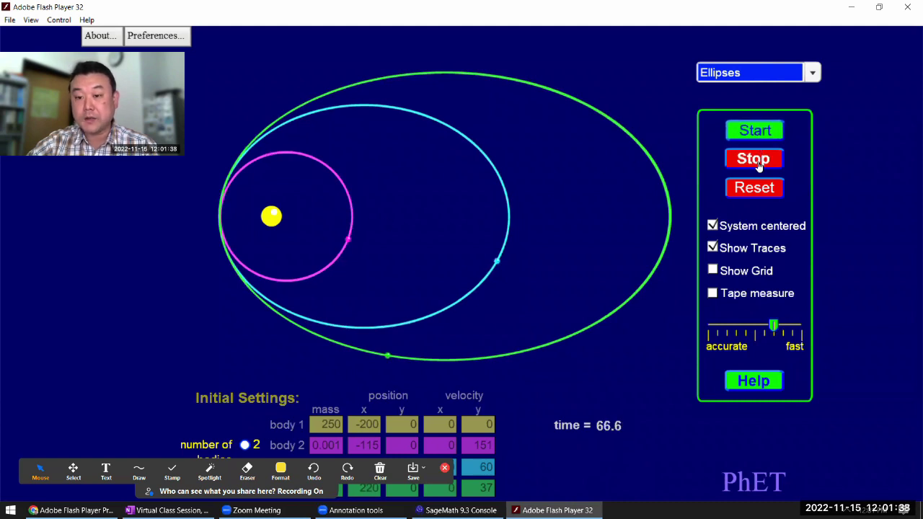
{"action": "left_click", "coordinate": [755, 160]}
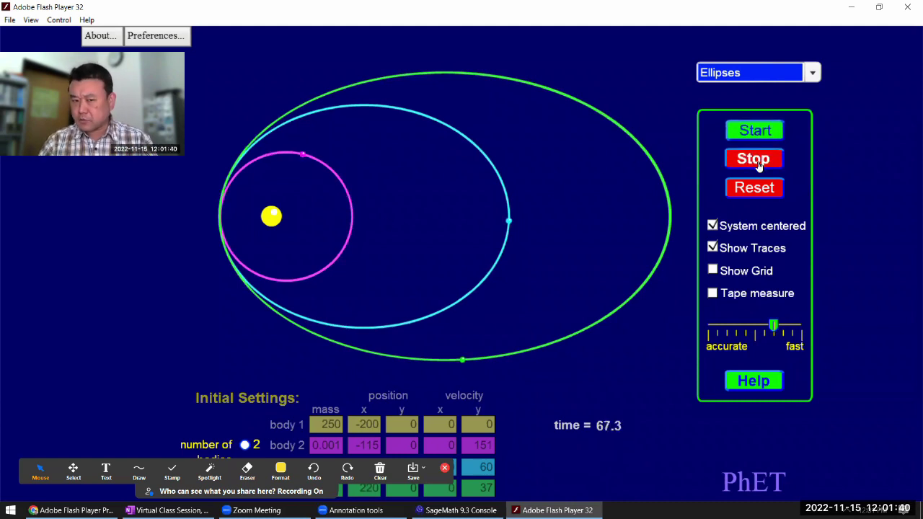
In white, draw the labelled Ra arrow to the green orbit's far end and the Rp arrow.
{"action": "left_click", "coordinate": [280, 470]}
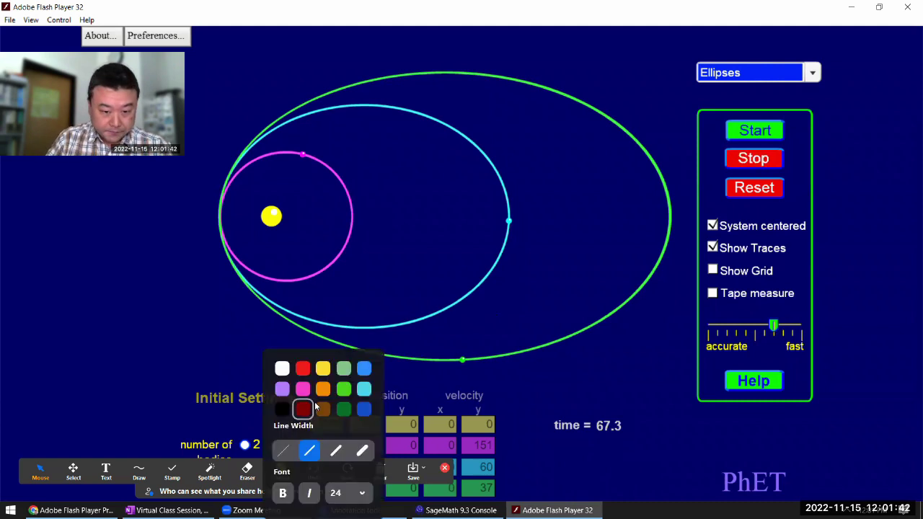
{"action": "left_click", "coordinate": [282, 368]}
{"action": "left_click", "coordinate": [139, 470]}
{"action": "left_click", "coordinate": [134, 457]}
{"action": "mouse_move", "coordinate": [292, 211]}
{"action": "left_mouse_down"}
{"action": "mouse_move", "coordinate": [287, 219]}
{"action": "mouse_move", "coordinate": [665, 212]}
{"action": "mouse_move", "coordinate": [658, 224]}
{"action": "left_mouse_up"}
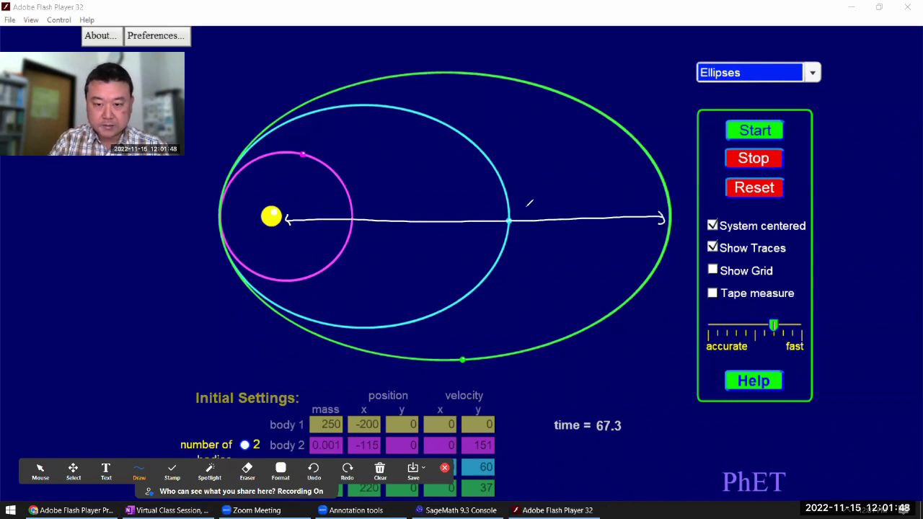
{"action": "left_click_drag", "start_coordinate": [530, 192], "coordinate": [547, 211]}
{"action": "mouse_move", "coordinate": [230, 214]}
{"action": "left_mouse_down"}
{"action": "mouse_move", "coordinate": [231, 224]}
{"action": "mouse_move", "coordinate": [254, 224]}
{"action": "mouse_move", "coordinate": [234, 192]}
{"action": "mouse_move", "coordinate": [244, 206]}
{"action": "left_mouse_up"}
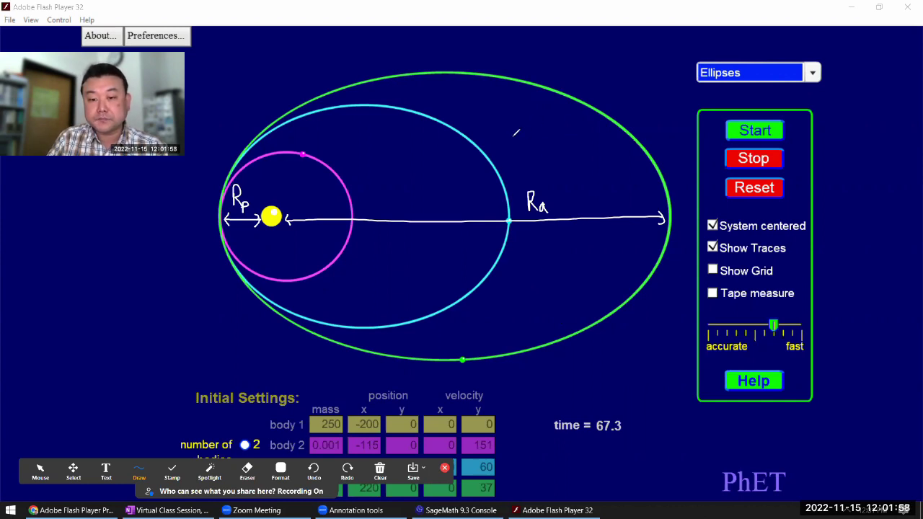
Write the formula L = I·ω and double-underline the I.
{"action": "mouse_move", "coordinate": [496, 125]}
{"action": "left_mouse_down"}
{"action": "mouse_move", "coordinate": [509, 142]}
{"action": "mouse_move", "coordinate": [517, 129]}
{"action": "left_mouse_up"}
{"action": "left_click_drag", "start_coordinate": [509, 134], "coordinate": [532, 124]}
{"action": "left_click_drag", "start_coordinate": [529, 124], "coordinate": [529, 141]}
{"action": "mouse_move", "coordinate": [523, 141]}
{"action": "left_mouse_down"}
{"action": "mouse_move", "coordinate": [552, 139]}
{"action": "mouse_move", "coordinate": [534, 148]}
{"action": "left_mouse_up"}
{"action": "left_click", "coordinate": [538, 130]}
{"action": "left_click_drag", "start_coordinate": [522, 153], "coordinate": [534, 153]}
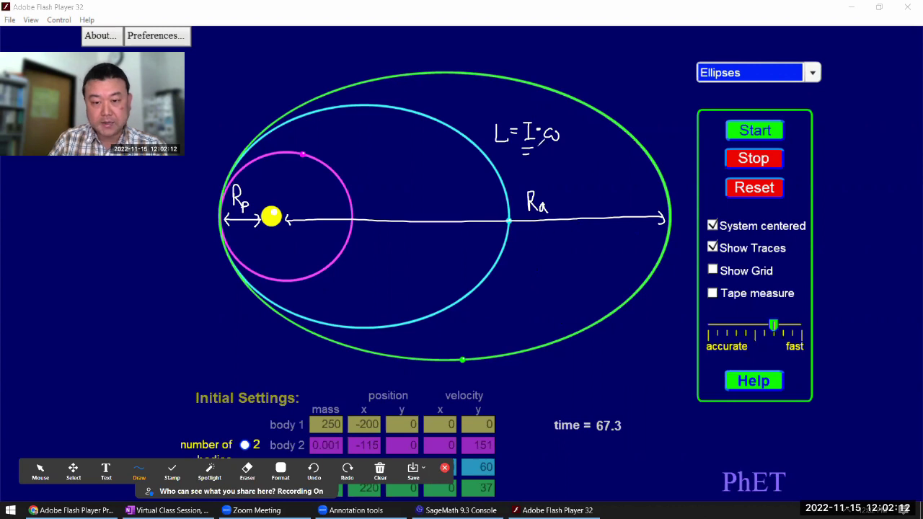
Write I = r²·M beneath the Ra label.
{"action": "left_click_drag", "start_coordinate": [531, 256], "coordinate": [530, 270]}
{"action": "left_click_drag", "start_coordinate": [524, 271], "coordinate": [536, 271]}
{"action": "left_click_drag", "start_coordinate": [537, 261], "coordinate": [544, 260]}
{"action": "left_click_drag", "start_coordinate": [546, 260], "coordinate": [560, 259]}
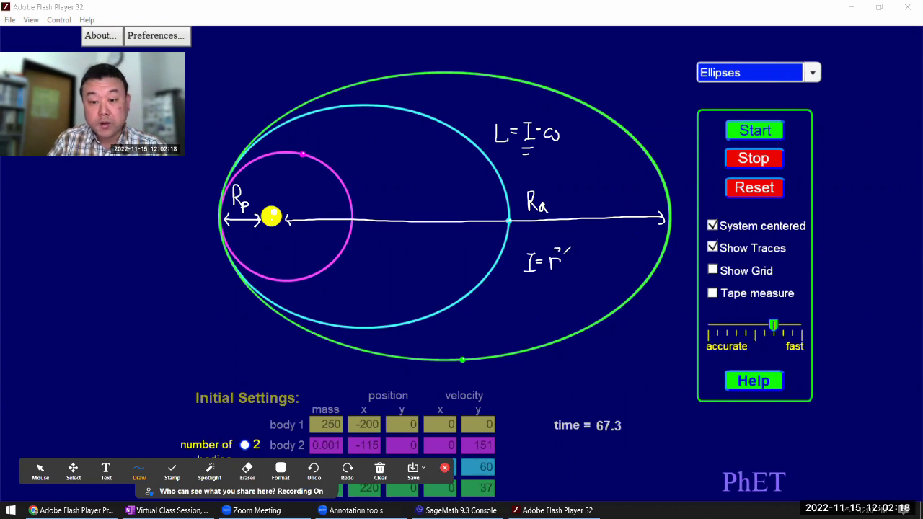
{"action": "left_click_drag", "start_coordinate": [578, 268], "coordinate": [589, 268]}
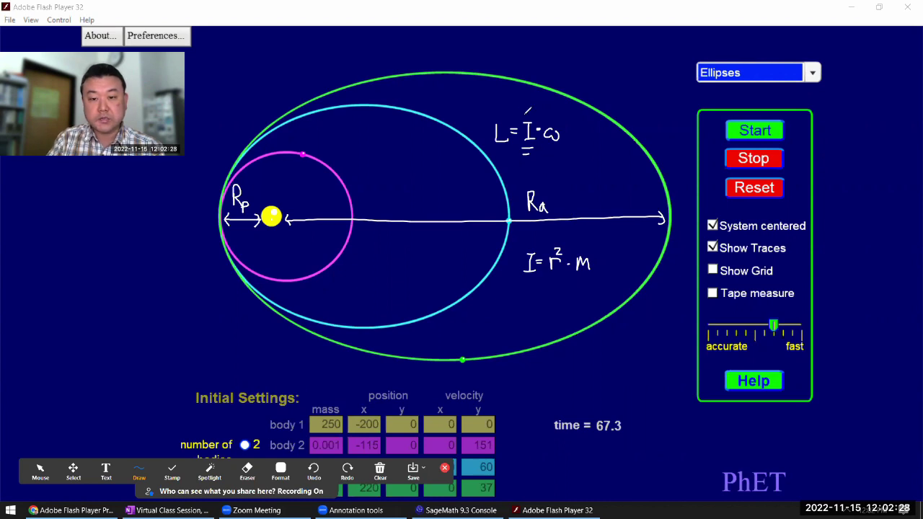
Add arrows by L and ω, circle L and both ends of the long axis, and undo a circle around r².
{"action": "mouse_move", "coordinate": [528, 111]}
{"action": "left_mouse_down"}
{"action": "mouse_move", "coordinate": [526, 87]}
{"action": "mouse_move", "coordinate": [532, 95]}
{"action": "left_mouse_up"}
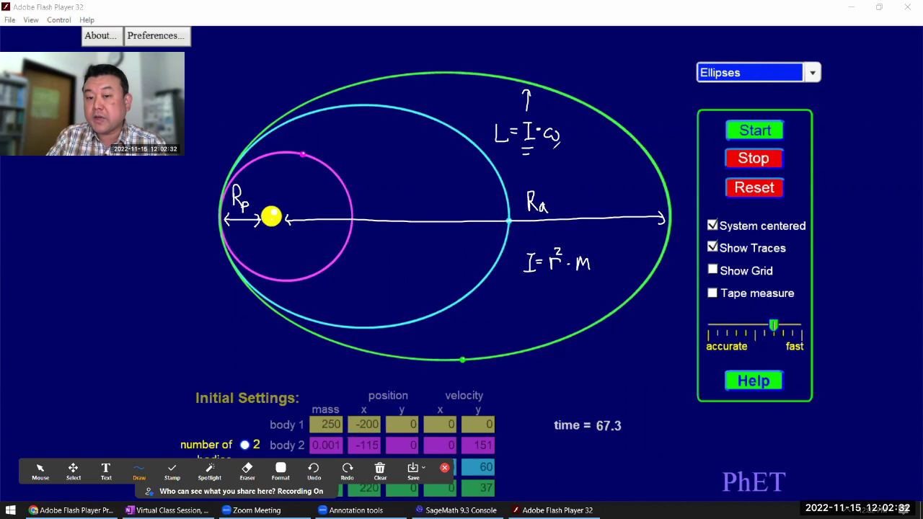
{"action": "mouse_move", "coordinate": [553, 142]}
{"action": "left_mouse_down"}
{"action": "mouse_move", "coordinate": [551, 168]}
{"action": "mouse_move", "coordinate": [557, 160]}
{"action": "left_mouse_up"}
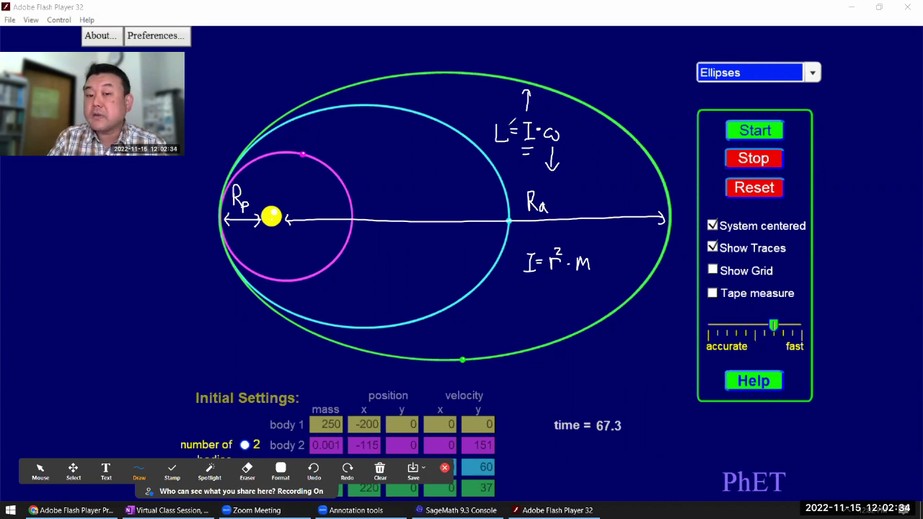
{"action": "mouse_move", "coordinate": [509, 114]}
{"action": "left_mouse_down"}
{"action": "mouse_move", "coordinate": [480, 130]}
{"action": "mouse_move", "coordinate": [483, 155]}
{"action": "mouse_move", "coordinate": [506, 156]}
{"action": "mouse_move", "coordinate": [513, 114]}
{"action": "left_mouse_up"}
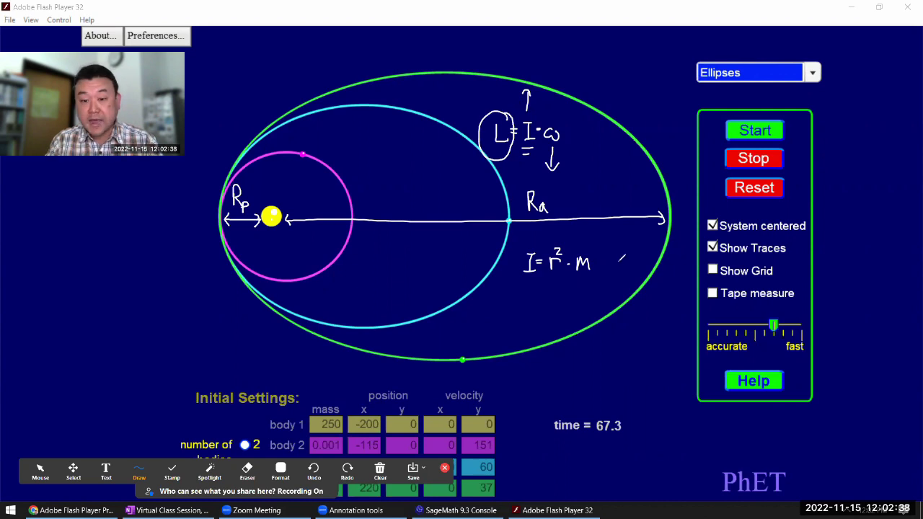
{"action": "mouse_move", "coordinate": [673, 207]}
{"action": "left_mouse_down"}
{"action": "mouse_move", "coordinate": [681, 226]}
{"action": "mouse_move", "coordinate": [671, 207]}
{"action": "left_mouse_up"}
{"action": "mouse_move", "coordinate": [220, 209]}
{"action": "left_mouse_down"}
{"action": "mouse_move", "coordinate": [204, 224]}
{"action": "mouse_move", "coordinate": [222, 209]}
{"action": "left_mouse_up"}
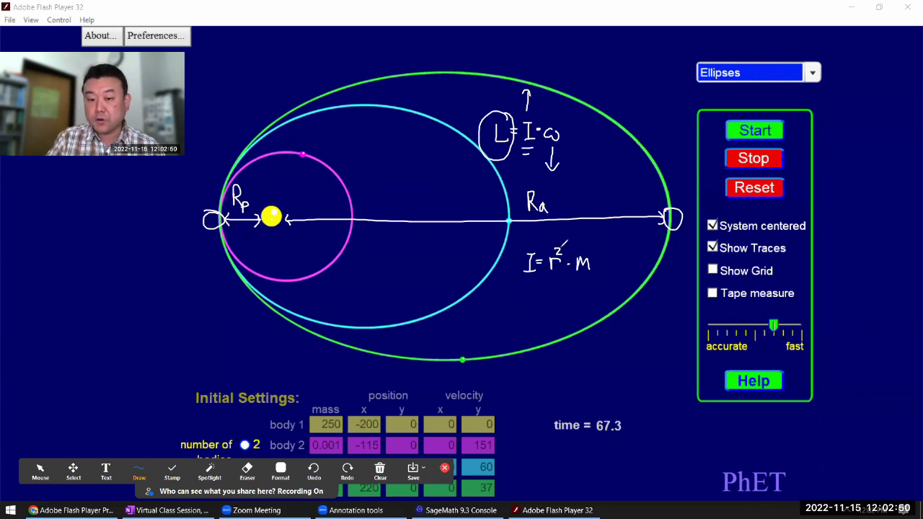
{"action": "mouse_move", "coordinate": [553, 238]}
{"action": "left_mouse_down"}
{"action": "mouse_move", "coordinate": [543, 266]}
{"action": "mouse_move", "coordinate": [557, 238]}
{"action": "left_mouse_up"}
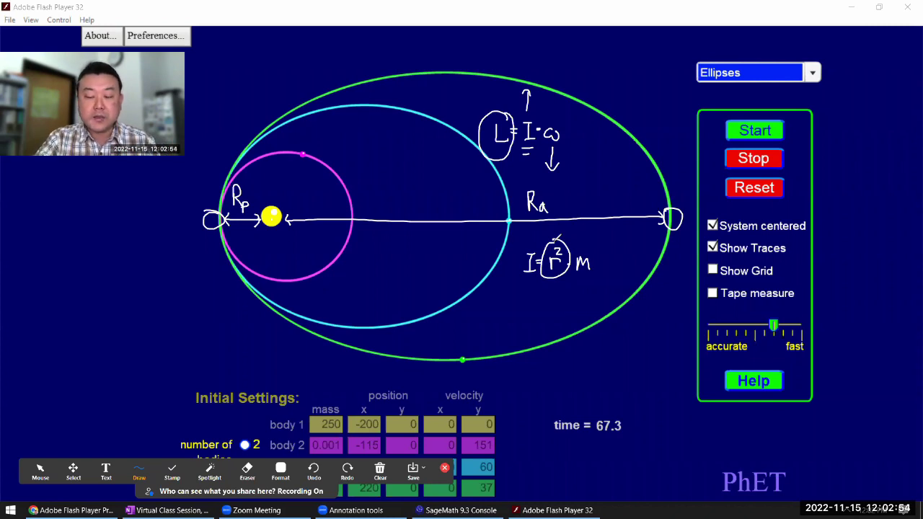
{"action": "key", "text": "ctrl+z"}
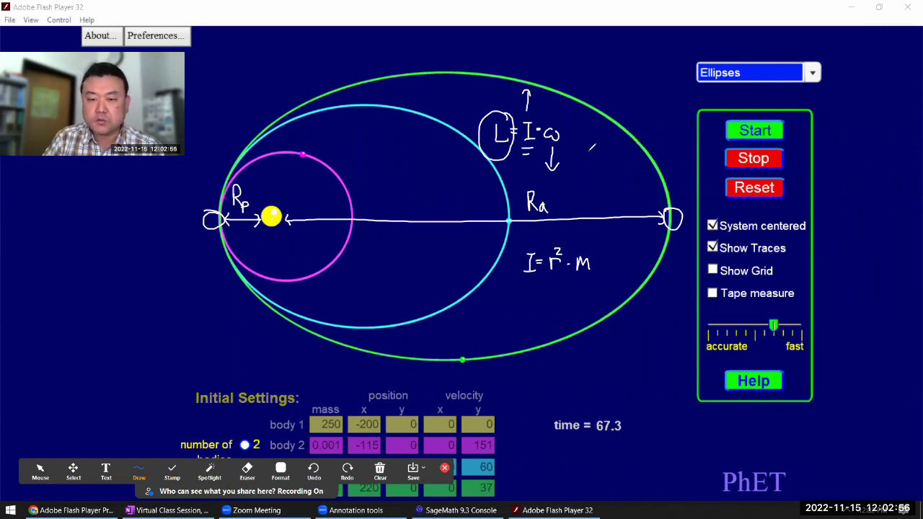
Extend the equation to L = I·ω = I·Vt/r.
{"action": "left_click_drag", "start_coordinate": [567, 130], "coordinate": [577, 137]}
{"action": "mouse_move", "coordinate": [583, 121]}
{"action": "left_mouse_down"}
{"action": "mouse_move", "coordinate": [592, 121]}
{"action": "mouse_move", "coordinate": [588, 141]}
{"action": "left_mouse_up"}
{"action": "mouse_move", "coordinate": [583, 140]}
{"action": "left_mouse_down"}
{"action": "mouse_move", "coordinate": [617, 122]}
{"action": "mouse_move", "coordinate": [617, 140]}
{"action": "mouse_move", "coordinate": [620, 132]}
{"action": "left_mouse_up"}
{"action": "mouse_move", "coordinate": [604, 148]}
{"action": "left_mouse_down"}
{"action": "mouse_move", "coordinate": [618, 145]}
{"action": "mouse_move", "coordinate": [607, 158]}
{"action": "mouse_move", "coordinate": [615, 161]}
{"action": "left_mouse_up"}
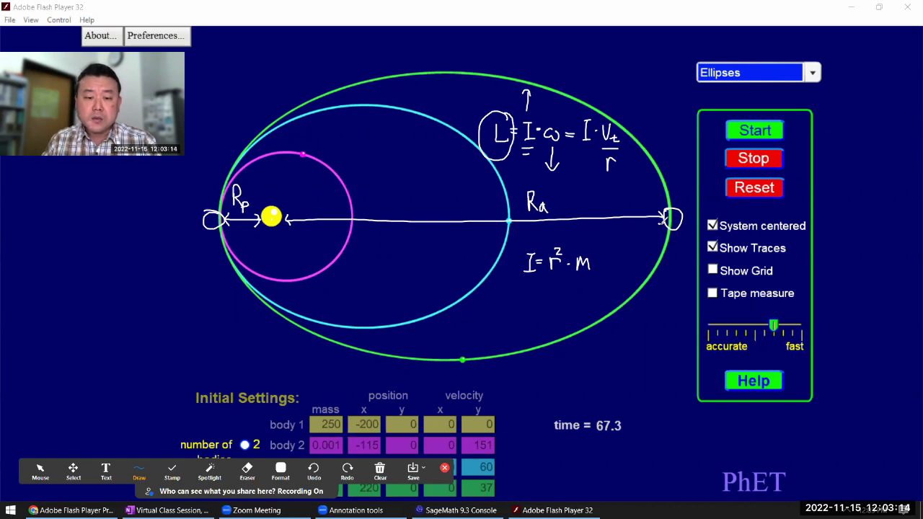
Run the orbit simulation on from 67.3 and pause it at time 98.5.
{"action": "left_click", "coordinate": [40, 470]}
{"action": "left_click", "coordinate": [748, 134]}
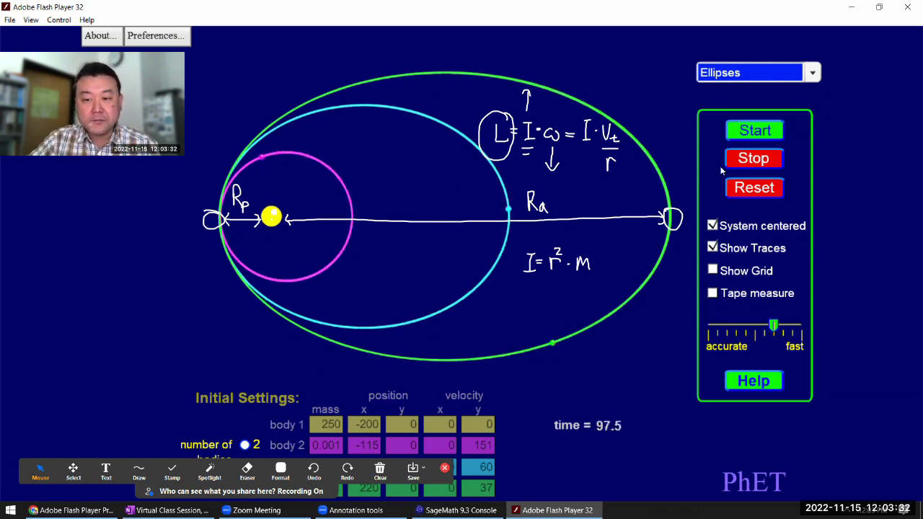
{"action": "left_click", "coordinate": [746, 162]}
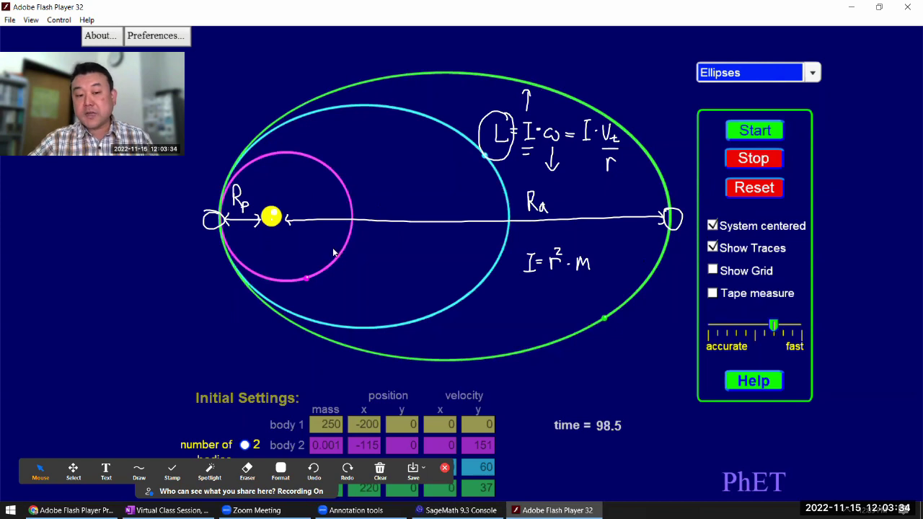
Switch the annotation pen colour to blue and return to drawing.
{"action": "left_click", "coordinate": [280, 471]}
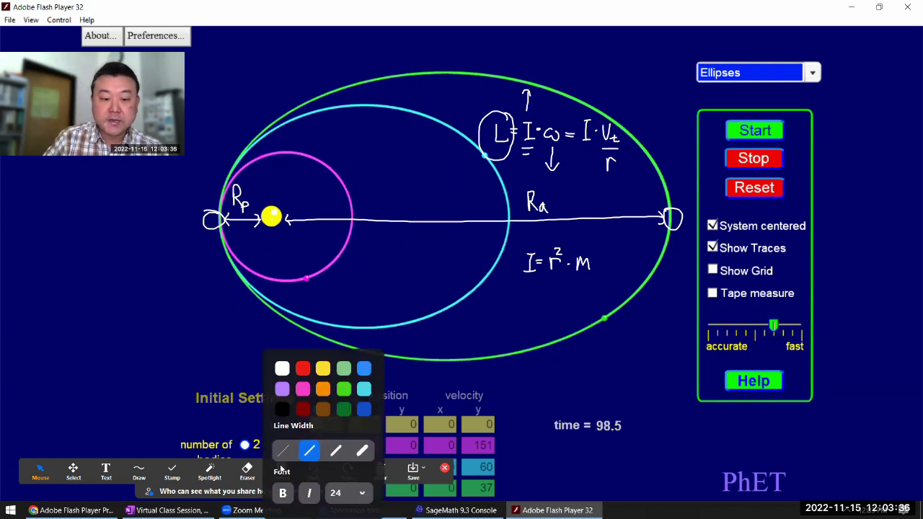
{"action": "left_click", "coordinate": [363, 371]}
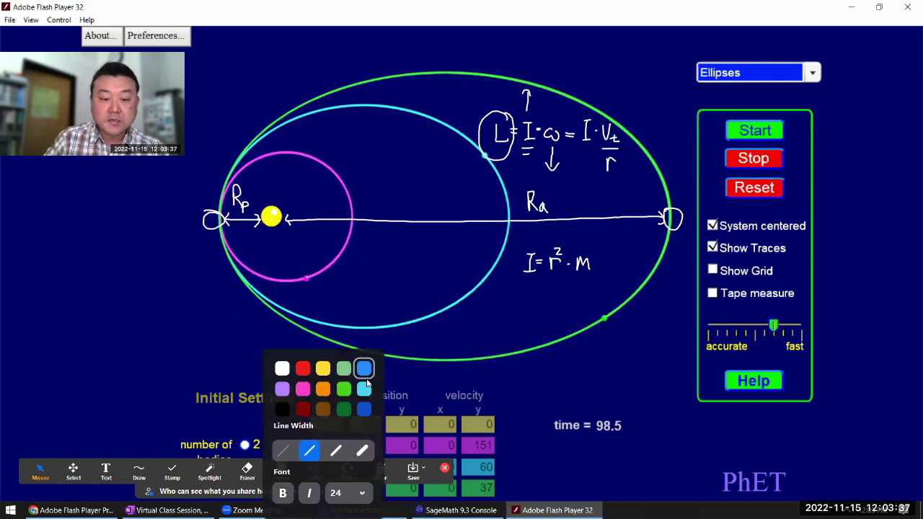
{"action": "left_click", "coordinate": [139, 472]}
Circle the sun in blue and draw the gravity force line from the green-orbit planet.
{"action": "left_click", "coordinate": [137, 461]}
{"action": "mouse_move", "coordinate": [273, 204]}
{"action": "left_mouse_down"}
{"action": "mouse_move", "coordinate": [267, 227]}
{"action": "mouse_move", "coordinate": [286, 206]}
{"action": "left_mouse_up"}
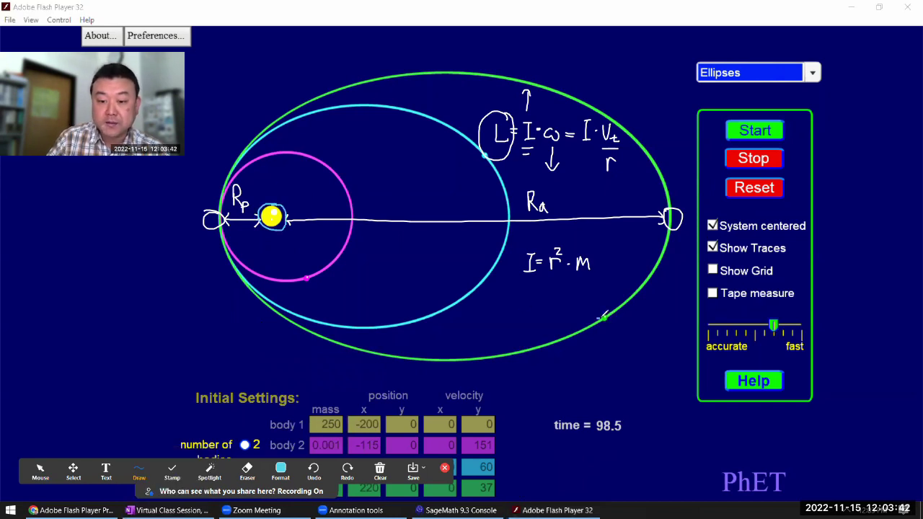
{"action": "mouse_move", "coordinate": [602, 317]}
{"action": "left_mouse_down"}
{"action": "mouse_move", "coordinate": [302, 228]}
{"action": "mouse_move", "coordinate": [298, 238]}
{"action": "mouse_move", "coordinate": [295, 229]}
{"action": "left_mouse_up"}
Label the line F_G = G·Mm/r², add an arrowhead toward the sun, and circle the planet.
{"action": "mouse_move", "coordinate": [480, 309]}
{"action": "left_mouse_down"}
{"action": "mouse_move", "coordinate": [481, 326]}
{"action": "mouse_move", "coordinate": [497, 328]}
{"action": "mouse_move", "coordinate": [561, 314]}
{"action": "mouse_move", "coordinate": [549, 346]}
{"action": "mouse_move", "coordinate": [556, 339]}
{"action": "mouse_move", "coordinate": [538, 354]}
{"action": "left_mouse_up"}
{"action": "left_click", "coordinate": [534, 318]}
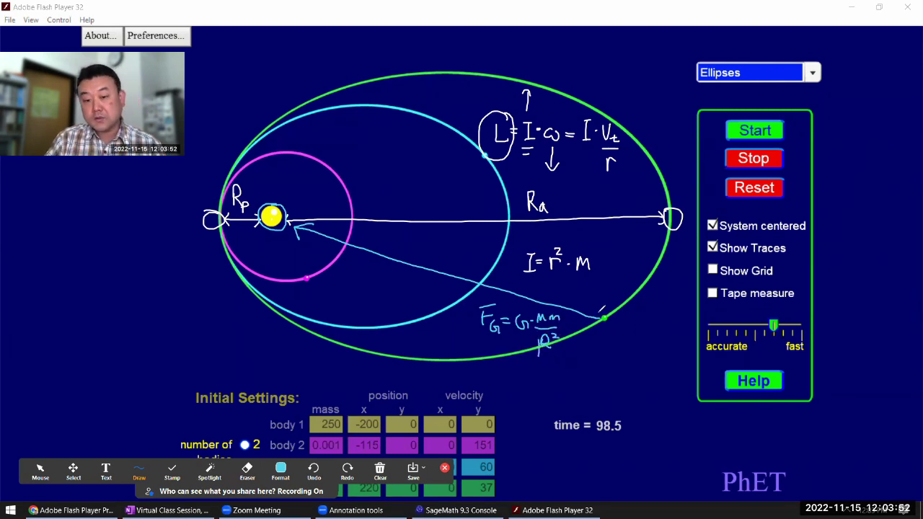
{"action": "left_click_drag", "start_coordinate": [453, 272], "coordinate": [459, 285]}
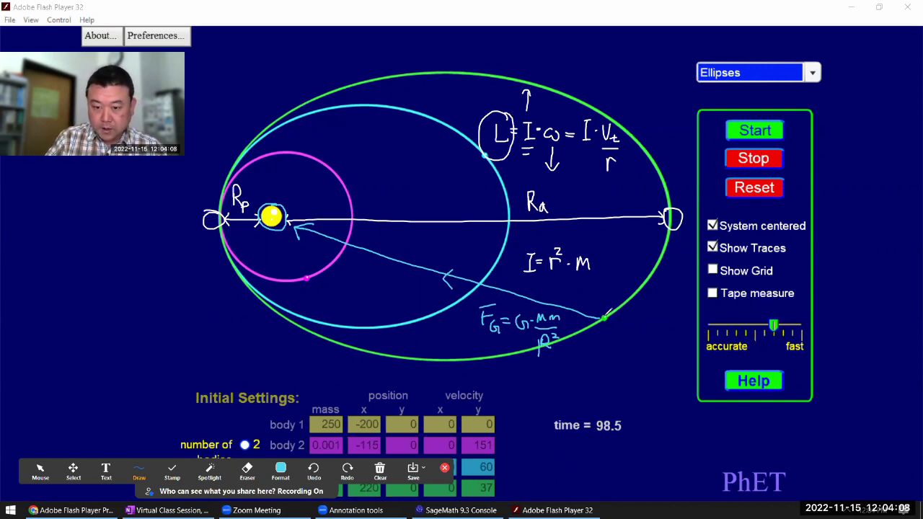
{"action": "mouse_move", "coordinate": [608, 310]}
{"action": "left_mouse_down"}
{"action": "mouse_move", "coordinate": [613, 328]}
{"action": "mouse_move", "coordinate": [609, 310]}
{"action": "mouse_move", "coordinate": [593, 318]}
{"action": "left_mouse_up"}
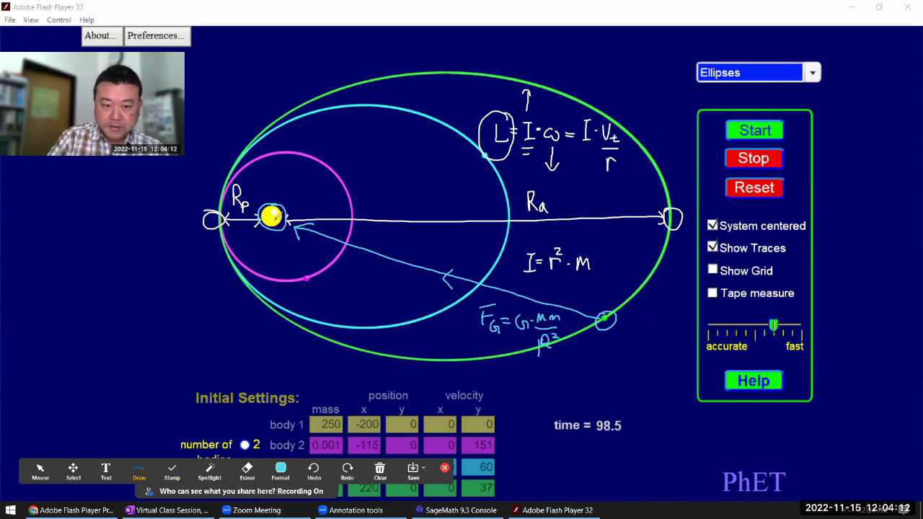
{"action": "left_click", "coordinate": [273, 218]}
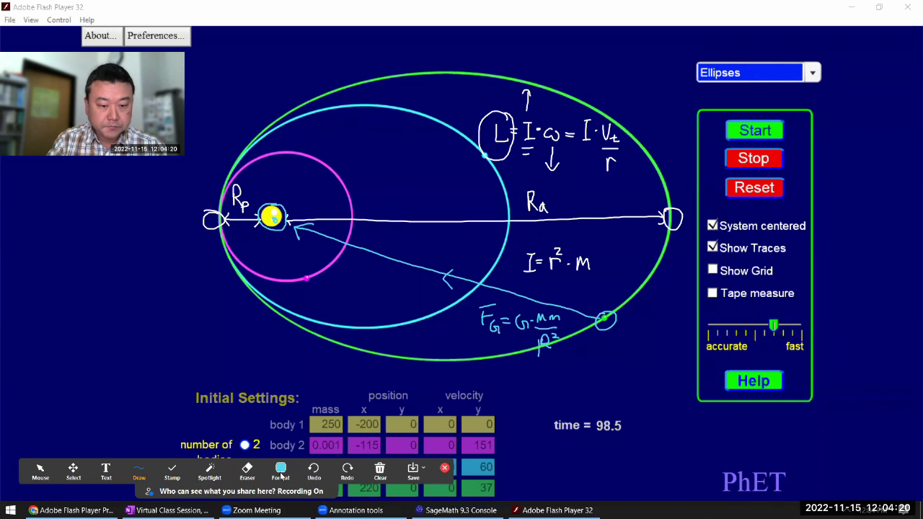
Switch the pen to white and write τ = r × F below the gravity formula.
{"action": "left_click", "coordinate": [280, 472]}
{"action": "left_click", "coordinate": [280, 367]}
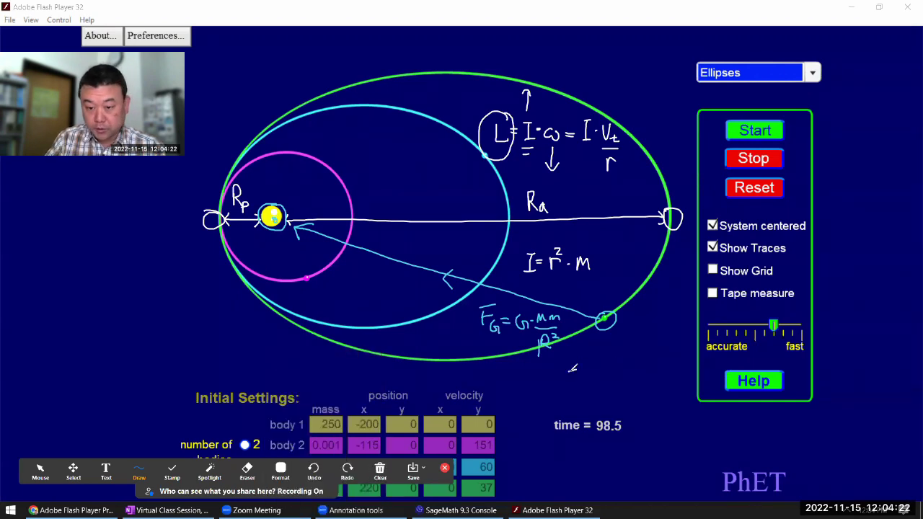
{"action": "mouse_move", "coordinate": [574, 362]}
{"action": "left_mouse_down"}
{"action": "mouse_move", "coordinate": [573, 387]}
{"action": "mouse_move", "coordinate": [584, 350]}
{"action": "mouse_move", "coordinate": [598, 375]}
{"action": "left_mouse_up"}
{"action": "left_click_drag", "start_coordinate": [590, 381], "coordinate": [623, 356]}
{"action": "left_click_drag", "start_coordinate": [616, 349], "coordinate": [623, 356]}
{"action": "left_click_drag", "start_coordinate": [638, 374], "coordinate": [637, 382]}
{"action": "mouse_move", "coordinate": [637, 369]}
{"action": "left_mouse_down"}
{"action": "mouse_move", "coordinate": [626, 380]}
{"action": "mouse_move", "coordinate": [653, 356]}
{"action": "left_mouse_up"}
{"action": "mouse_move", "coordinate": [643, 360]}
{"action": "left_mouse_down"}
{"action": "mouse_move", "coordinate": [645, 386]}
{"action": "mouse_move", "coordinate": [652, 372]}
{"action": "left_mouse_up"}
{"action": "left_click_drag", "start_coordinate": [638, 353], "coordinate": [659, 352]}
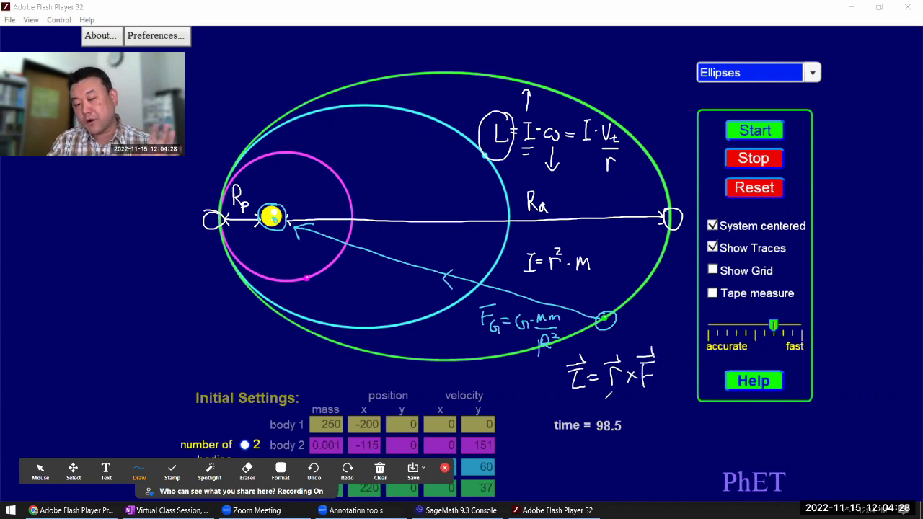
Write a second line, = r⊥·F, beneath the torque equation.
{"action": "left_click_drag", "start_coordinate": [590, 407], "coordinate": [599, 412]}
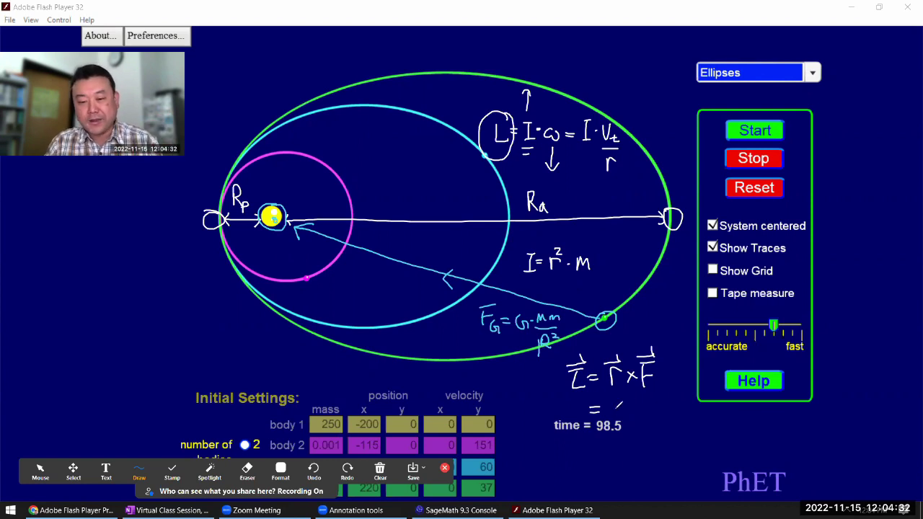
{"action": "mouse_move", "coordinate": [613, 401]}
{"action": "left_mouse_down"}
{"action": "mouse_move", "coordinate": [631, 397]}
{"action": "mouse_move", "coordinate": [636, 419]}
{"action": "mouse_move", "coordinate": [644, 402]}
{"action": "mouse_move", "coordinate": [637, 411]}
{"action": "mouse_move", "coordinate": [646, 421]}
{"action": "left_mouse_up"}
{"action": "mouse_move", "coordinate": [645, 407]}
{"action": "left_mouse_down"}
{"action": "mouse_move", "coordinate": [656, 403]}
{"action": "mouse_move", "coordinate": [655, 412]}
{"action": "left_mouse_up"}
{"action": "left_click_drag", "start_coordinate": [663, 410], "coordinate": [668, 407]}
In yellow, draw the sun-to-planet vector labelled r, underline r×F, and loop r⊥.
{"action": "left_click", "coordinate": [280, 470]}
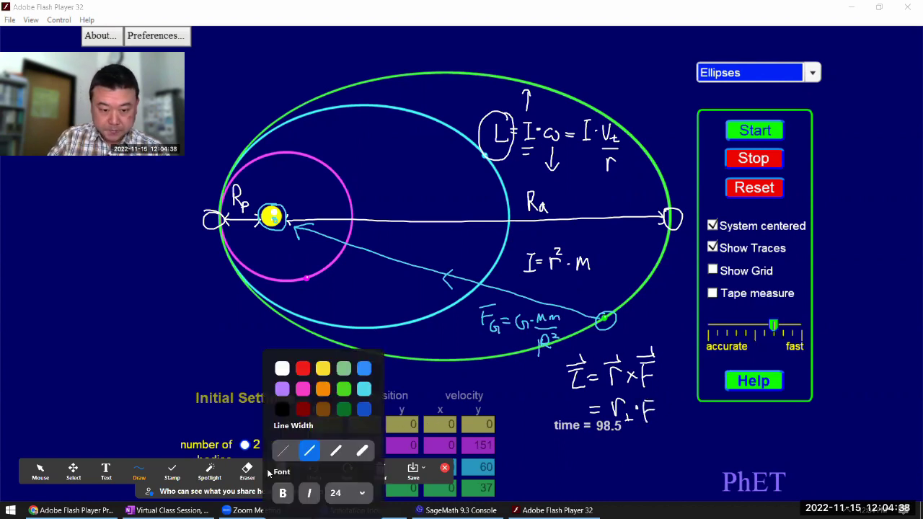
{"action": "left_click", "coordinate": [322, 368]}
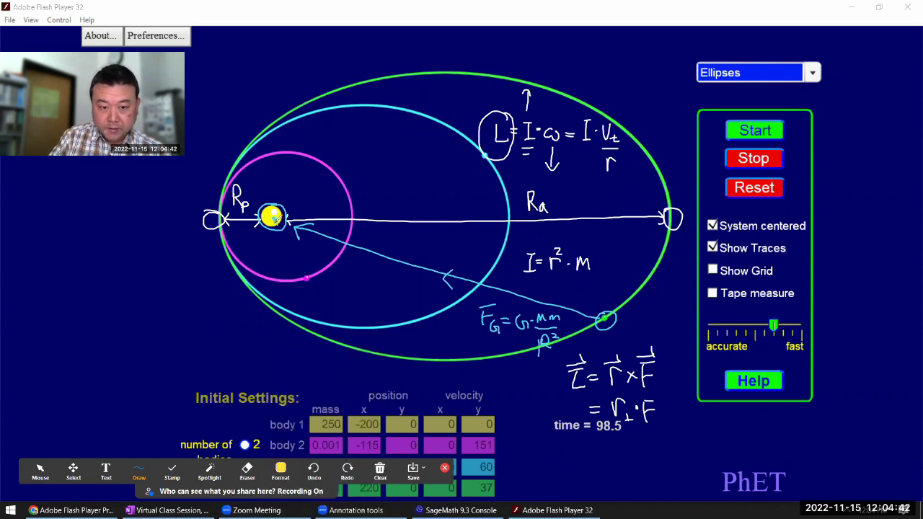
{"action": "mouse_move", "coordinate": [276, 219]}
{"action": "left_mouse_down"}
{"action": "mouse_move", "coordinate": [302, 235]}
{"action": "mouse_move", "coordinate": [604, 326]}
{"action": "left_mouse_up"}
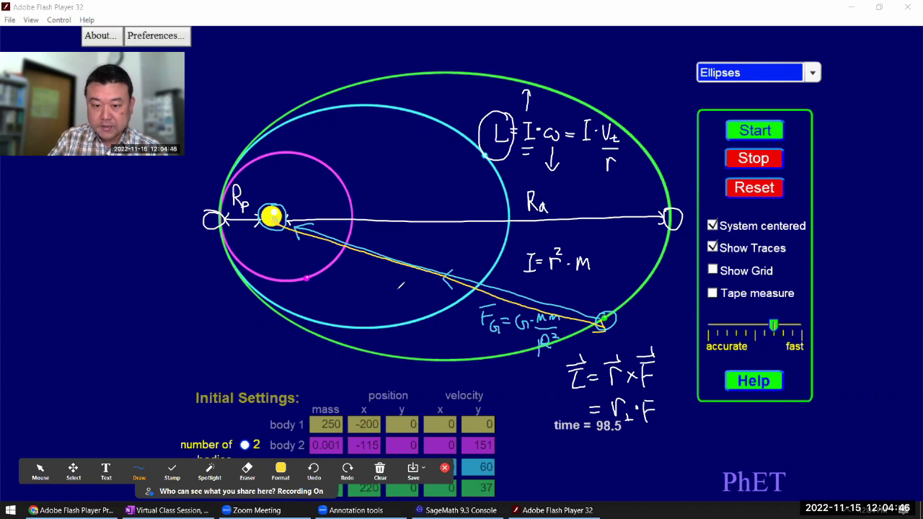
{"action": "left_click_drag", "start_coordinate": [397, 304], "coordinate": [408, 281]}
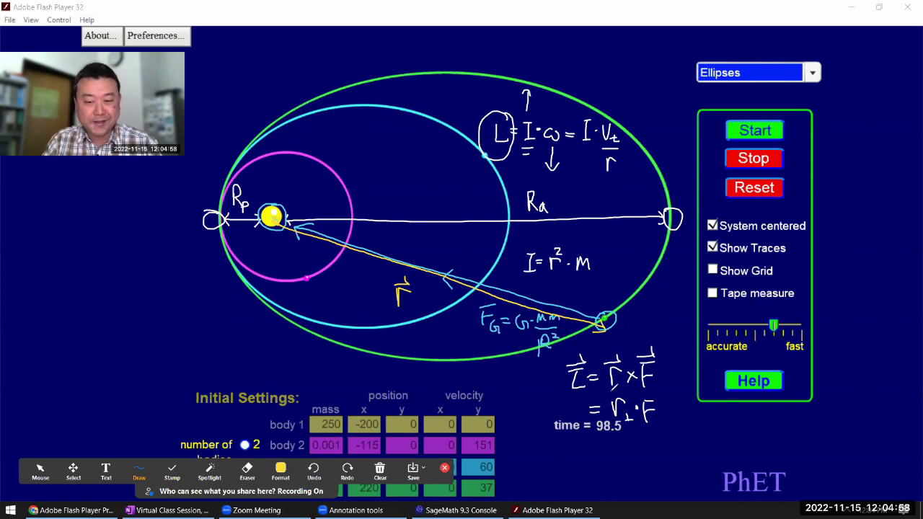
{"action": "left_click_drag", "start_coordinate": [607, 389], "coordinate": [652, 392]}
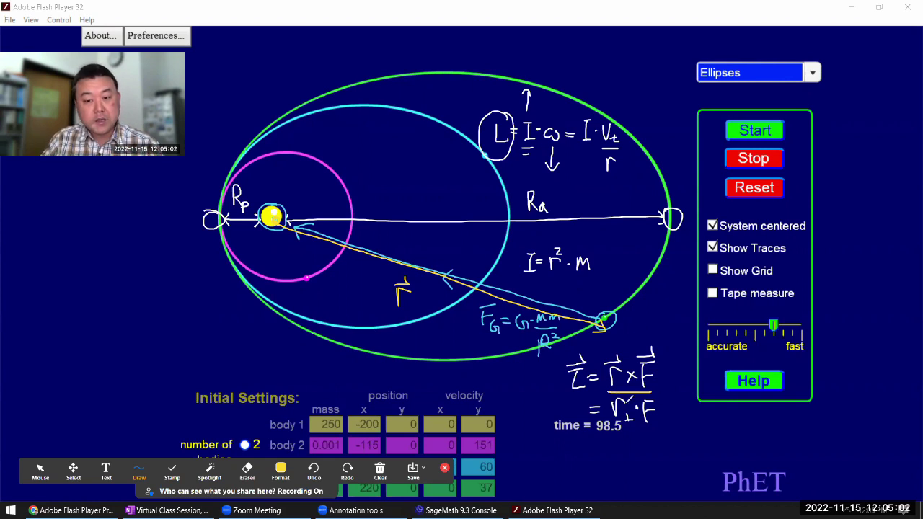
{"action": "mouse_move", "coordinate": [626, 394]}
{"action": "left_mouse_down"}
{"action": "mouse_move", "coordinate": [623, 426]}
{"action": "mouse_move", "coordinate": [635, 397]}
{"action": "left_mouse_up"}
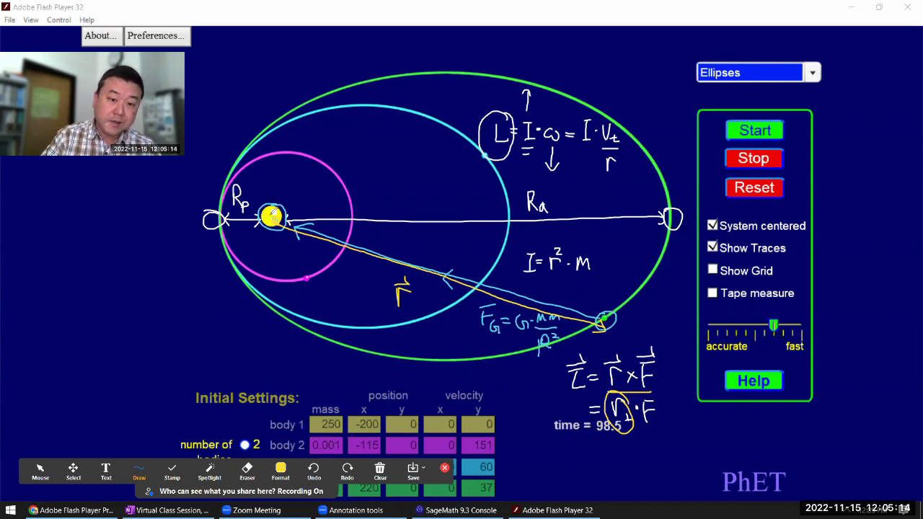
Write an underlined r⊥ = 0 note next to the sun.
{"action": "left_click_drag", "start_coordinate": [301, 205], "coordinate": [311, 190]}
{"action": "mouse_move", "coordinate": [315, 194]}
{"action": "left_mouse_down"}
{"action": "mouse_move", "coordinate": [315, 210]}
{"action": "mouse_move", "coordinate": [333, 189]}
{"action": "left_mouse_up"}
{"action": "left_click_drag", "start_coordinate": [323, 195], "coordinate": [340, 192]}
{"action": "left_click_drag", "start_coordinate": [307, 214], "coordinate": [343, 207]}
Resume the orbit simulation and pause it at time 130.1.
{"action": "left_click", "coordinate": [40, 468]}
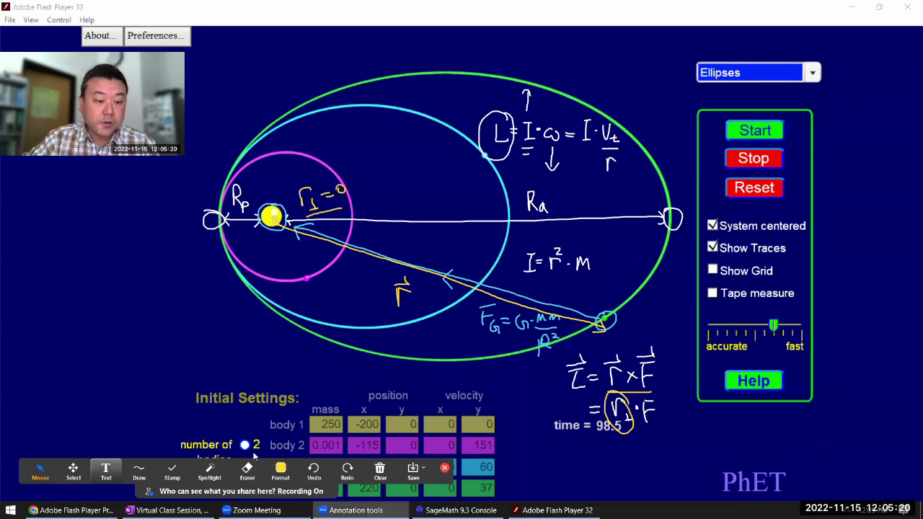
{"action": "left_click", "coordinate": [652, 243]}
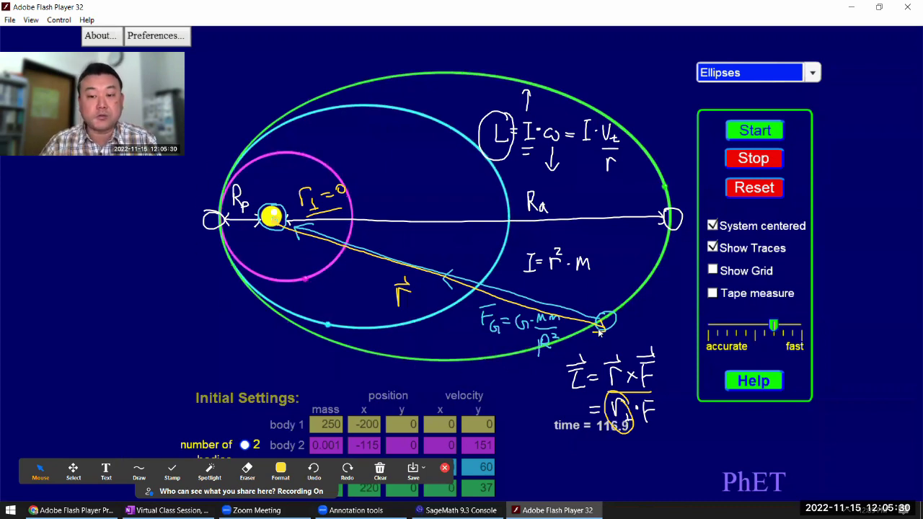
{"action": "left_click", "coordinate": [748, 160]}
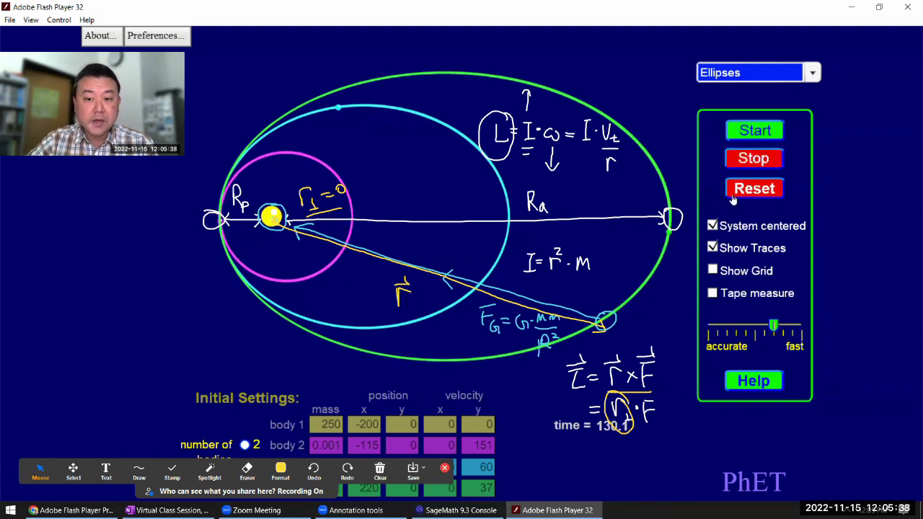